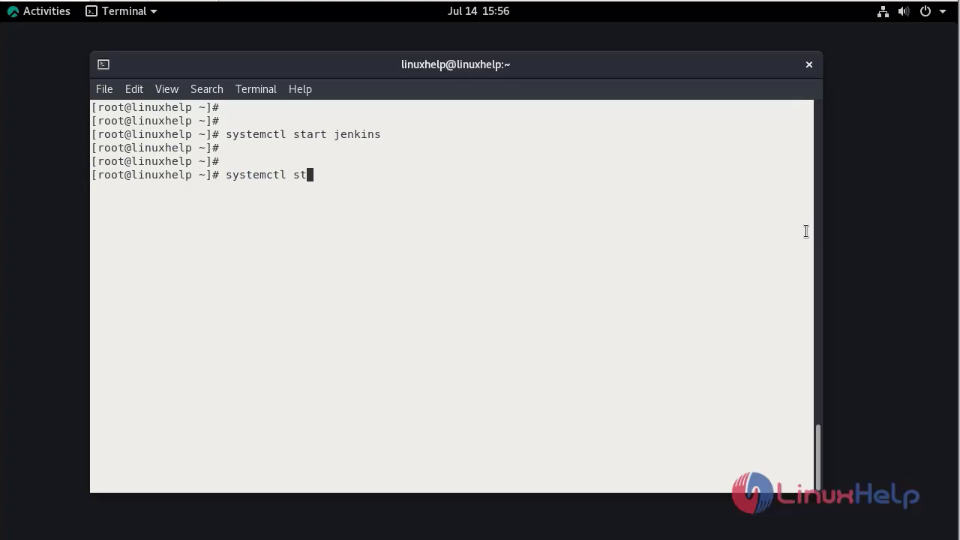
# Confirm with systemctl status that jenkins.service is active (running), then close the output.
pyautogui.press('Tab')
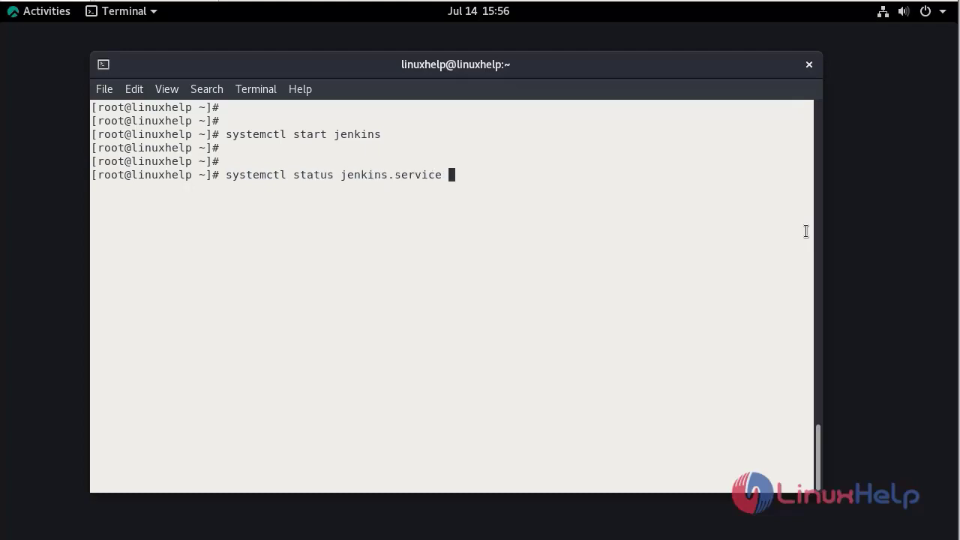
pyautogui.press('Return')
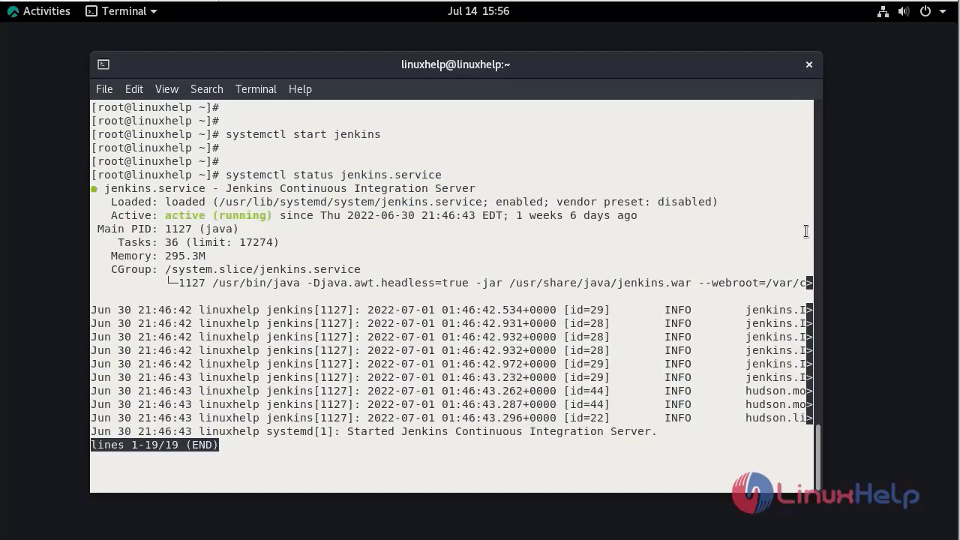
pyautogui.press('q')
pyautogui.hotkey('ctrl', 'l')
# Run ip a to find the server address: ens33 at 192.168.6.122.
pyautogui.press('Return')
pyautogui.press('Return')
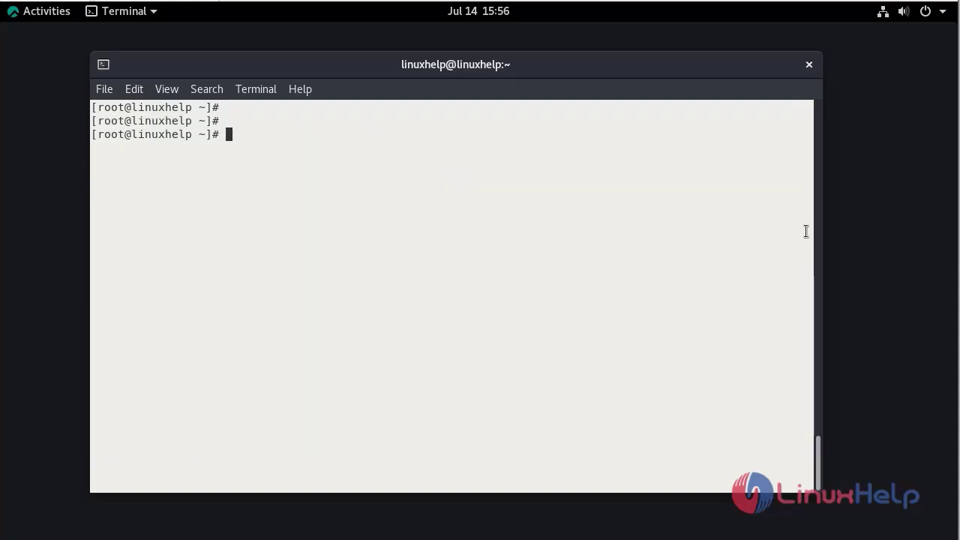
pyautogui.press('Return')
pyautogui.write('ip')
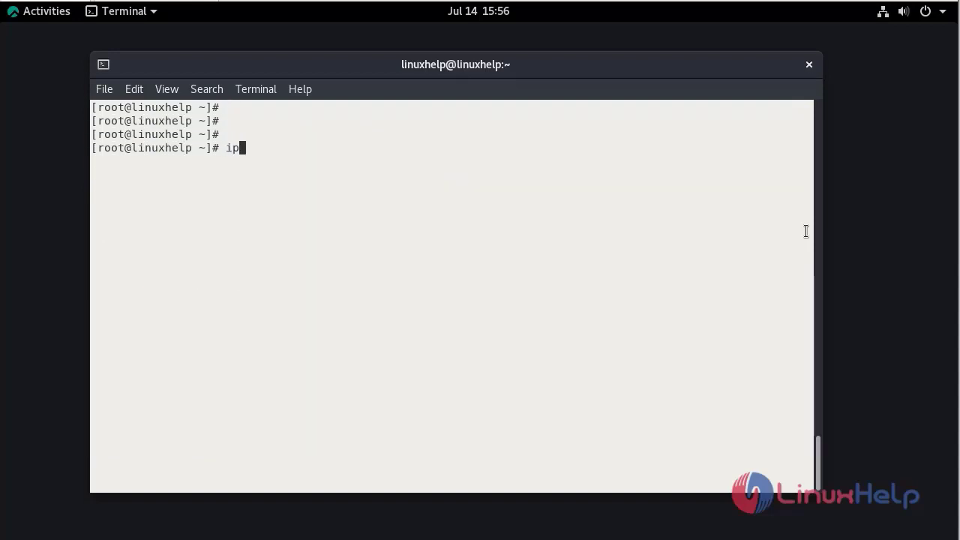
pyautogui.write(' a')
pyautogui.press('Return')
pyautogui.press('Return')
pyautogui.press('Return')
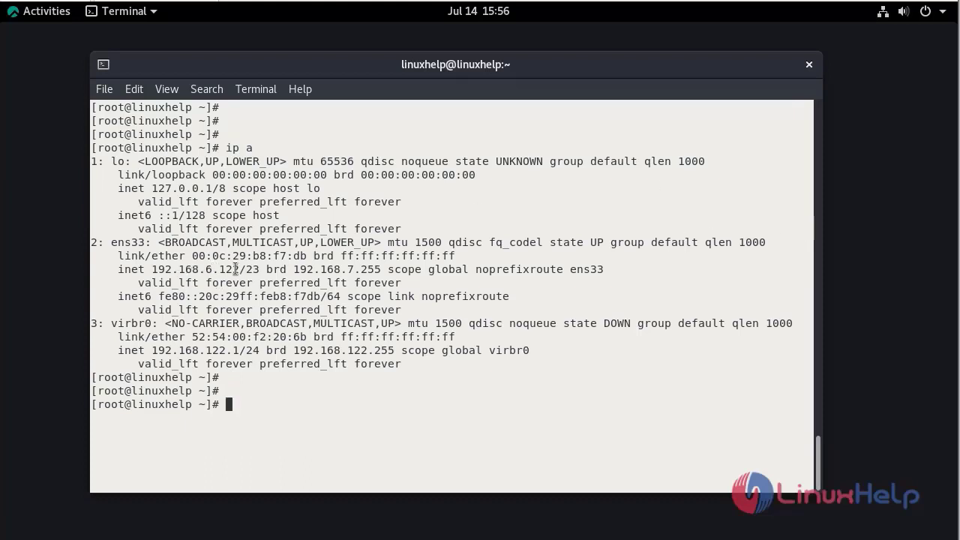
pyautogui.click(47, 11)
# Open the Jenkins sign-in page at 192.168.6.122:8080 in a new Firefox tab.
pyautogui.click(34, 143)
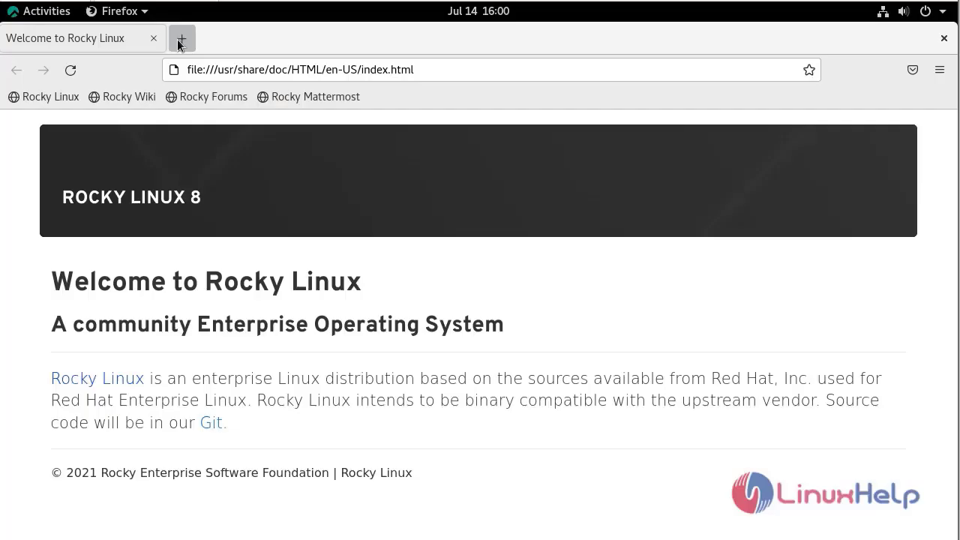
pyautogui.click(181, 41)
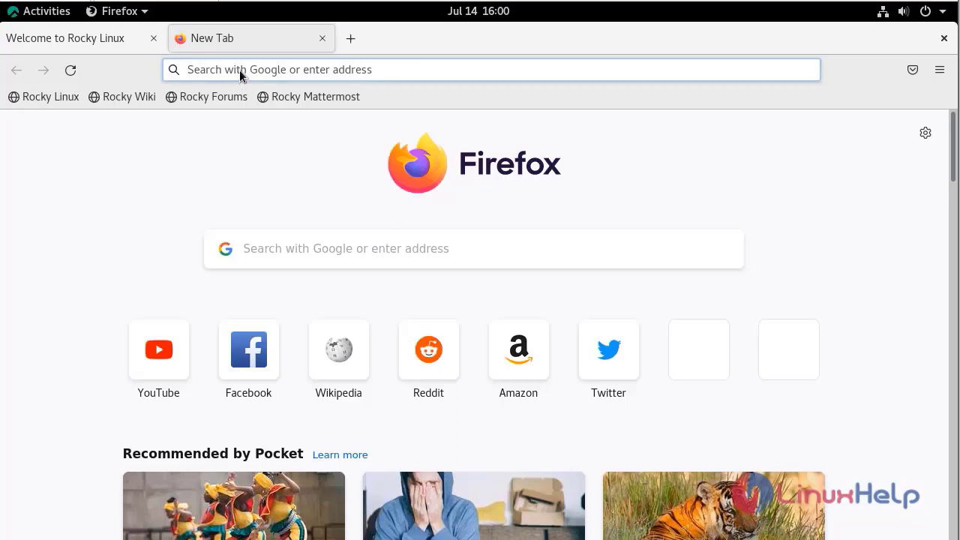
pyautogui.click(240, 71)
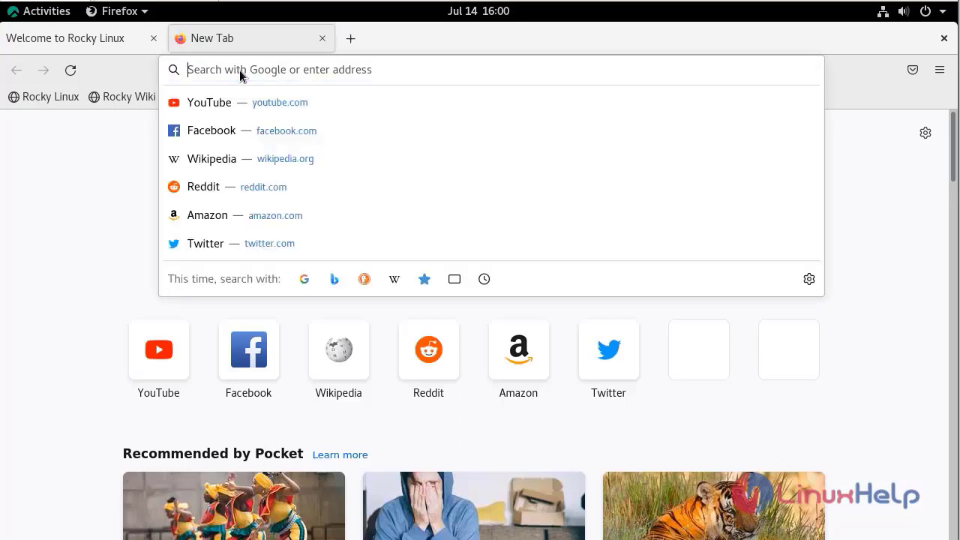
pyautogui.write('192.168.')
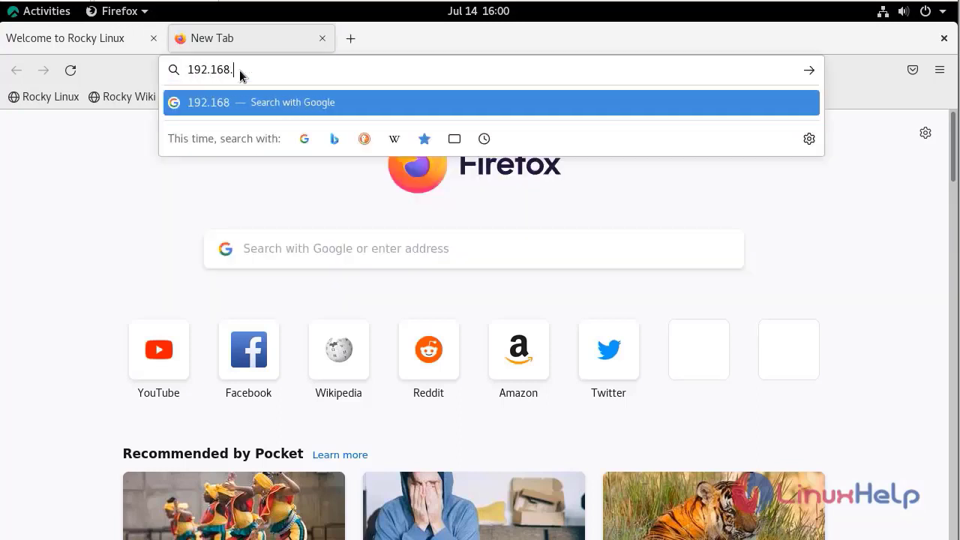
pyautogui.write('6.122')
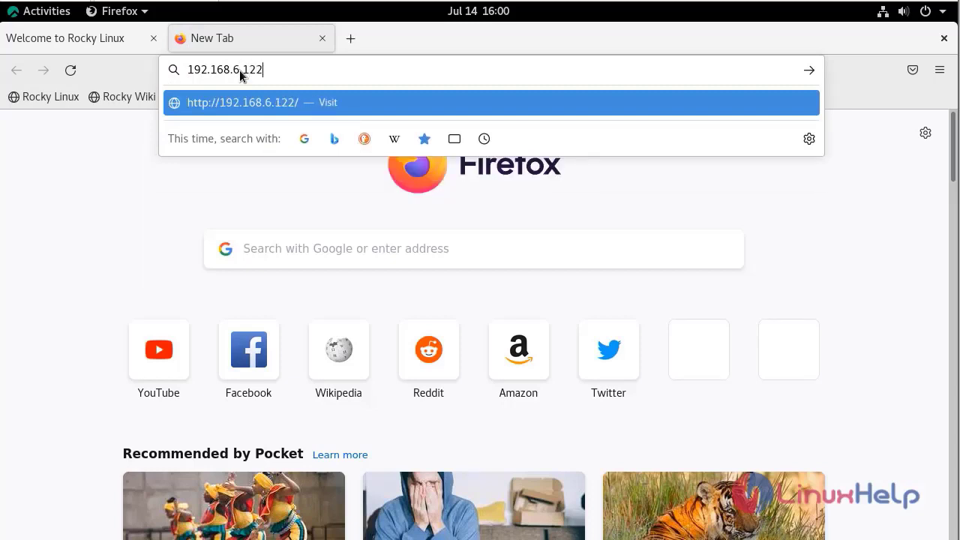
pyautogui.write(':8080')
pyautogui.press('Return')
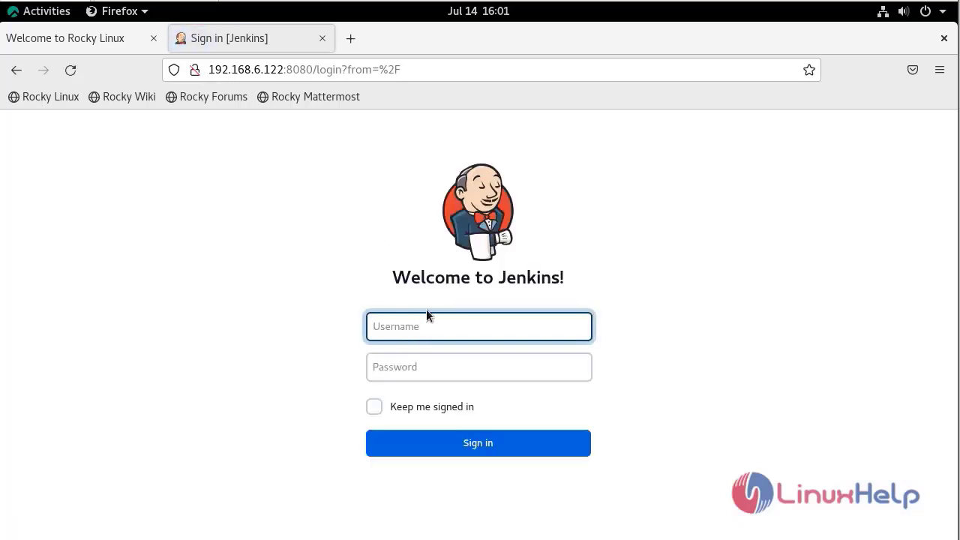
# Sign in with the admin username and account password, declining Firefox's save-login offer.
pyautogui.write('admin')
pyautogui.press('Tab')
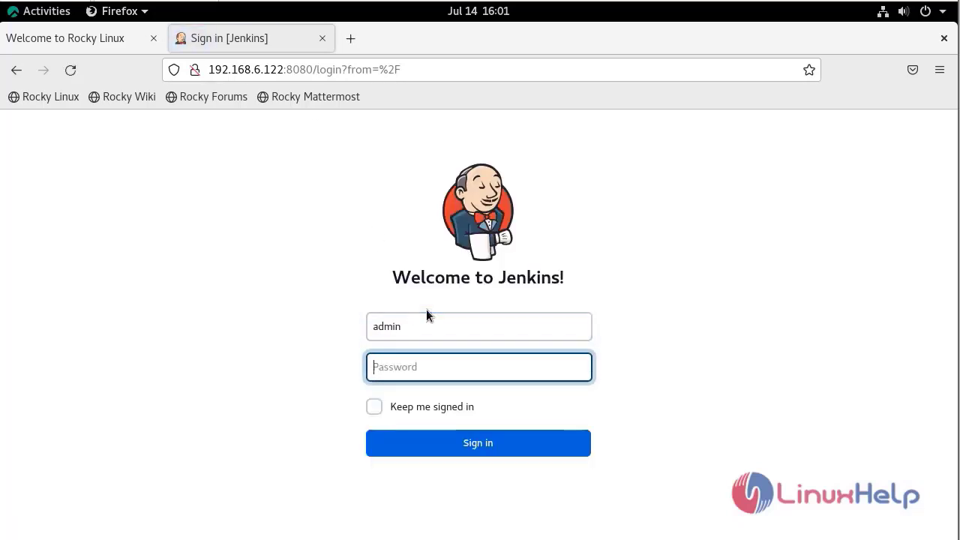
pyautogui.write('••••••••')
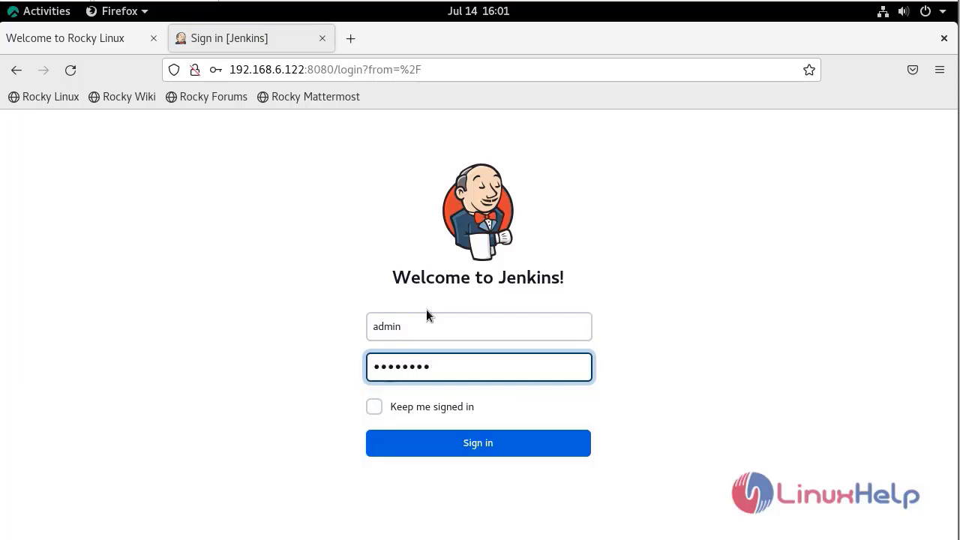
pyautogui.press('Return')
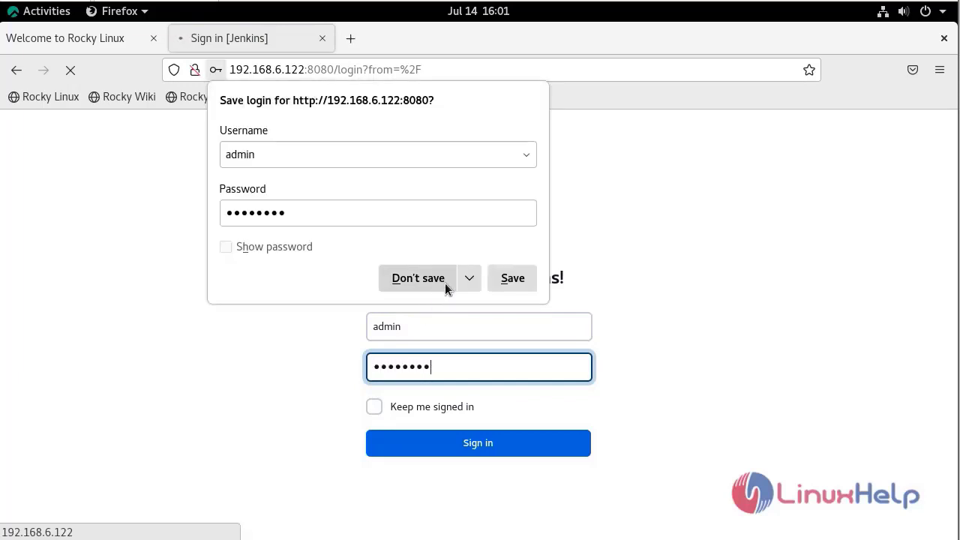
pyautogui.click(445, 282)
pyautogui.click(520, 452)
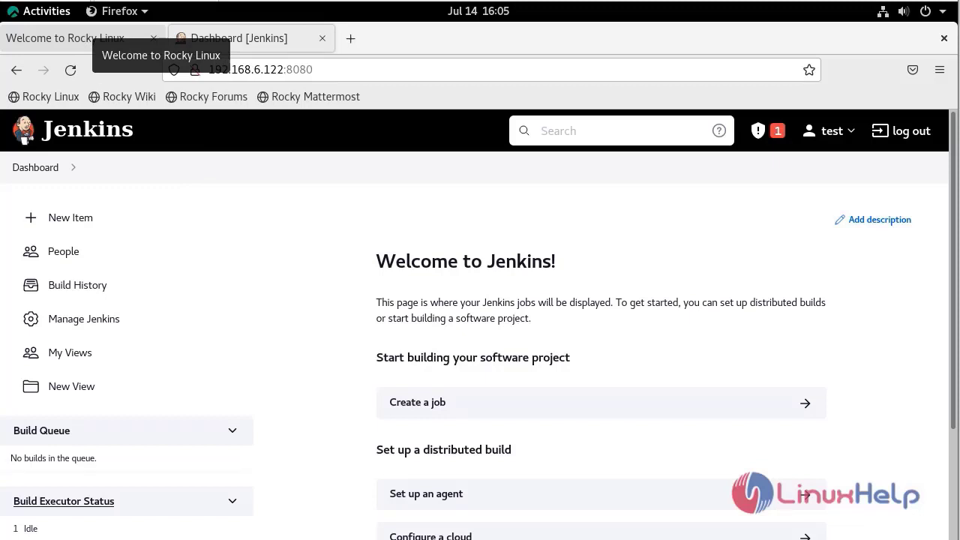
# Create a new Freestyle project named 'sample build'.
pyautogui.click(82, 224)
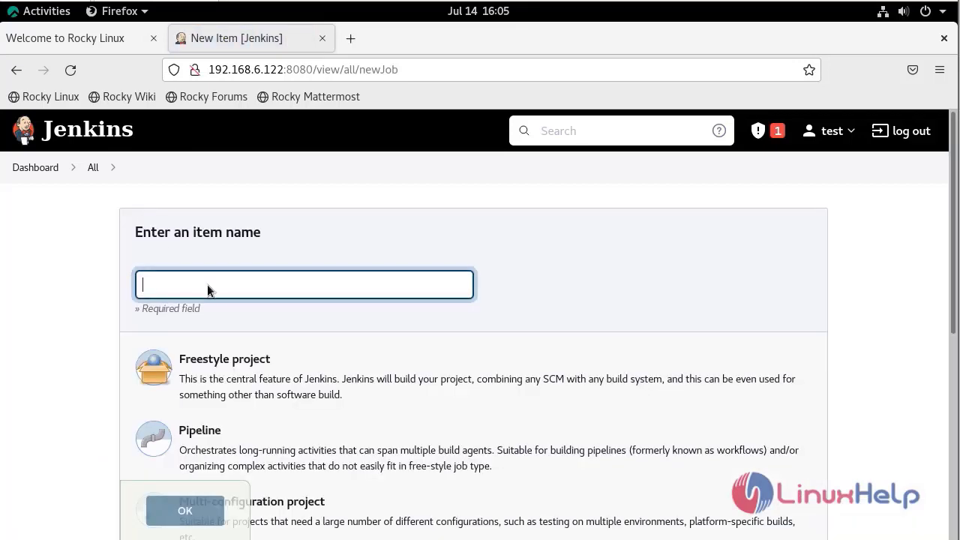
pyautogui.write('sample build')
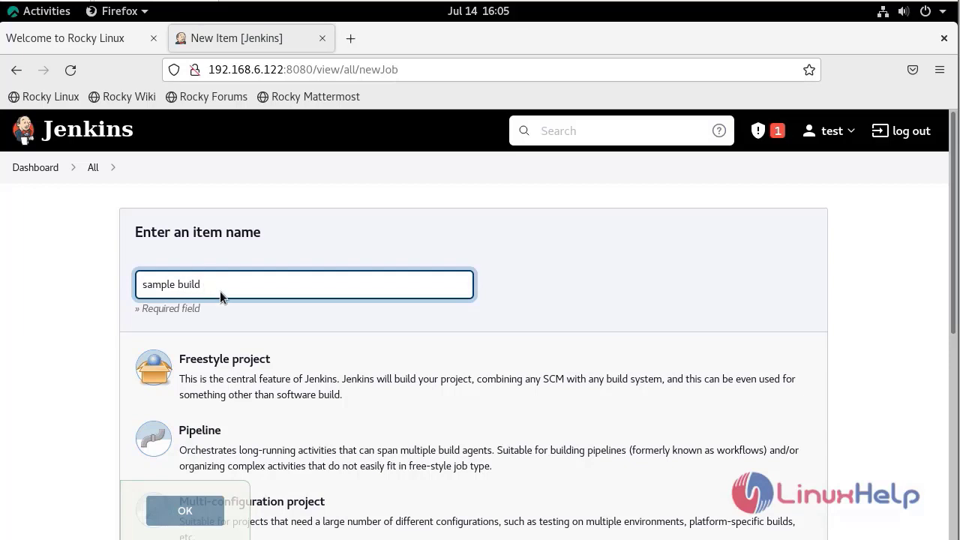
pyautogui.click(258, 390)
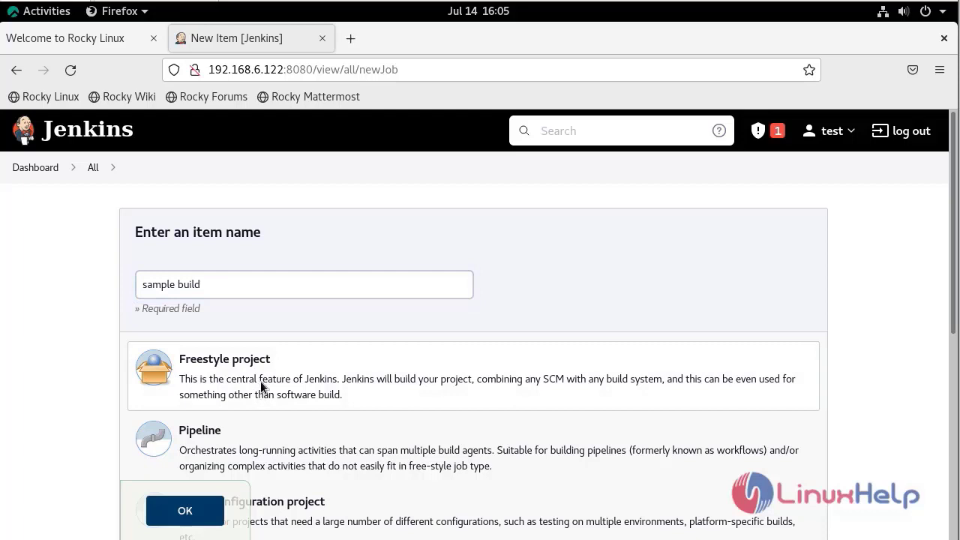
pyautogui.scroll(-2, 261, 381)
pyautogui.click(192, 516)
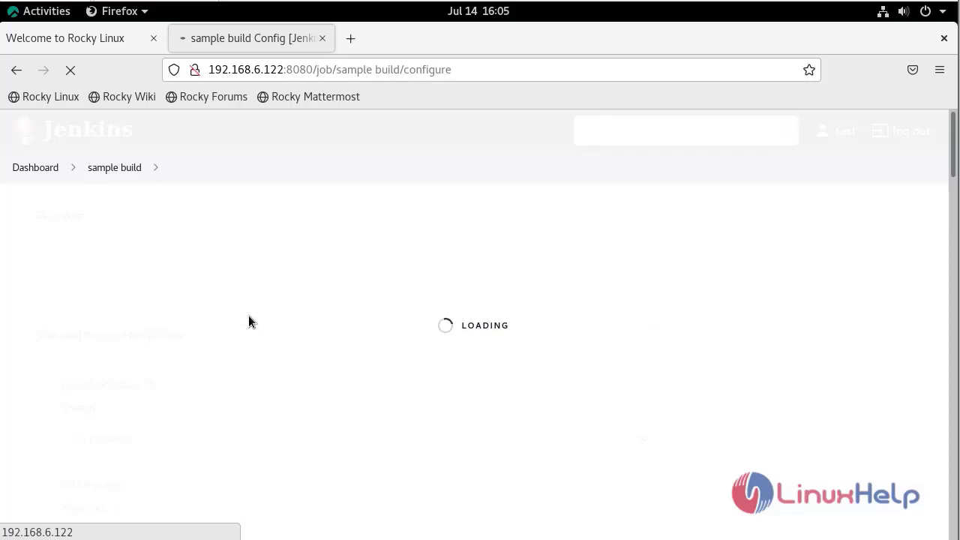
pyautogui.click(282, 351)
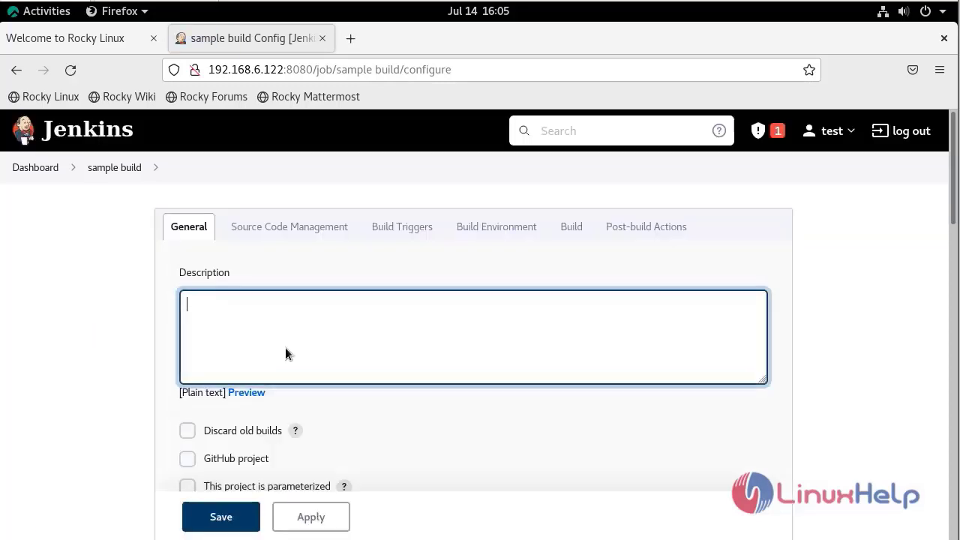
# Give sample build the description 'build test' and add an Execute shell build step.
pyautogui.write('build test')
pyautogui.scroll(-10, 103, 361)
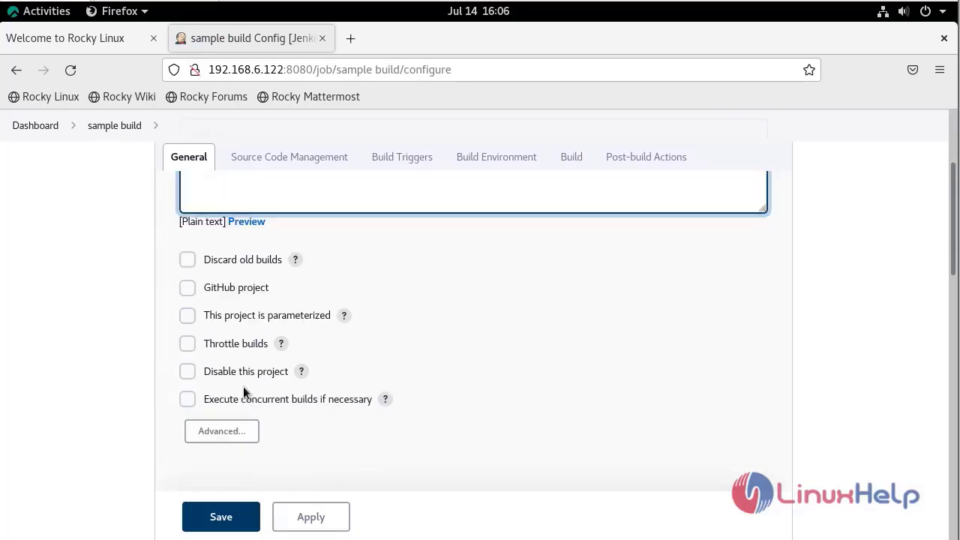
pyautogui.scroll(-3, 278, 285)
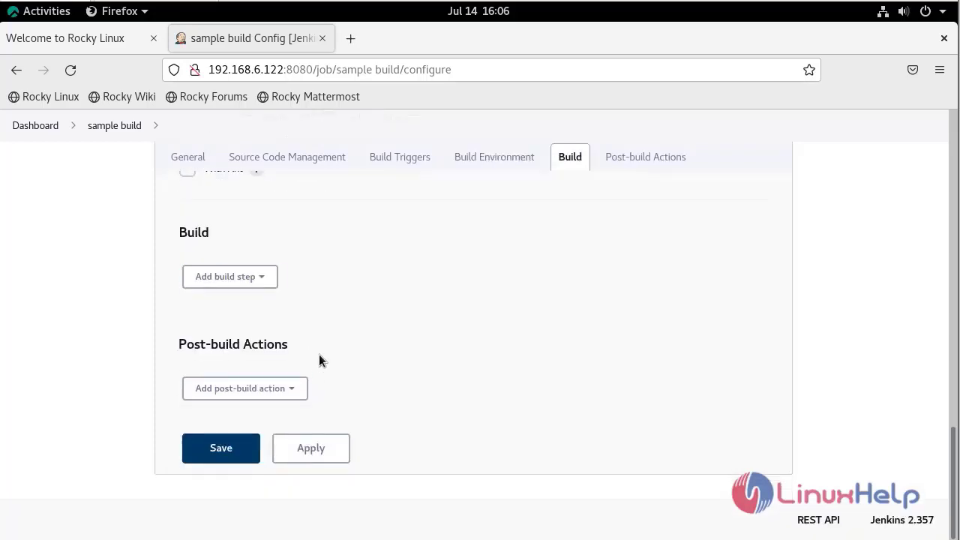
pyautogui.click(263, 280)
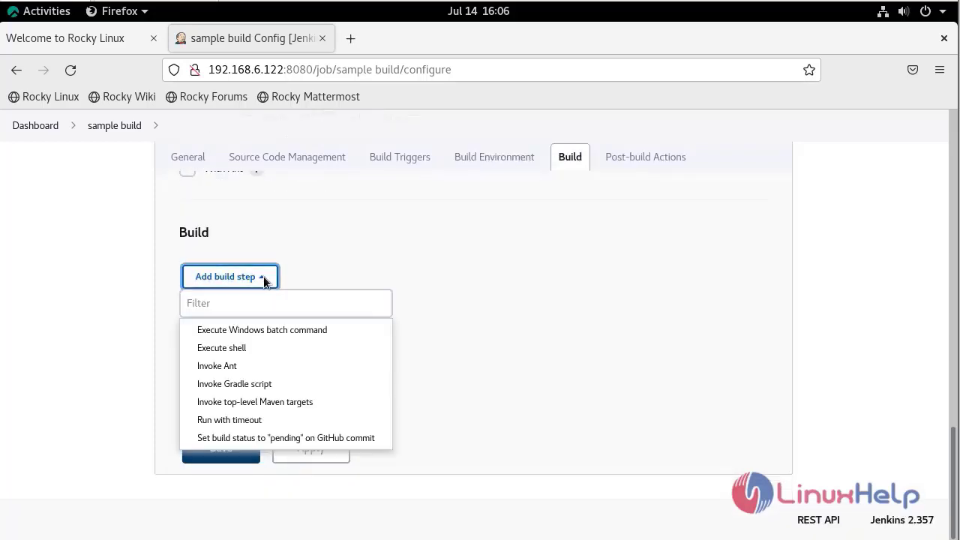
pyautogui.click(258, 347)
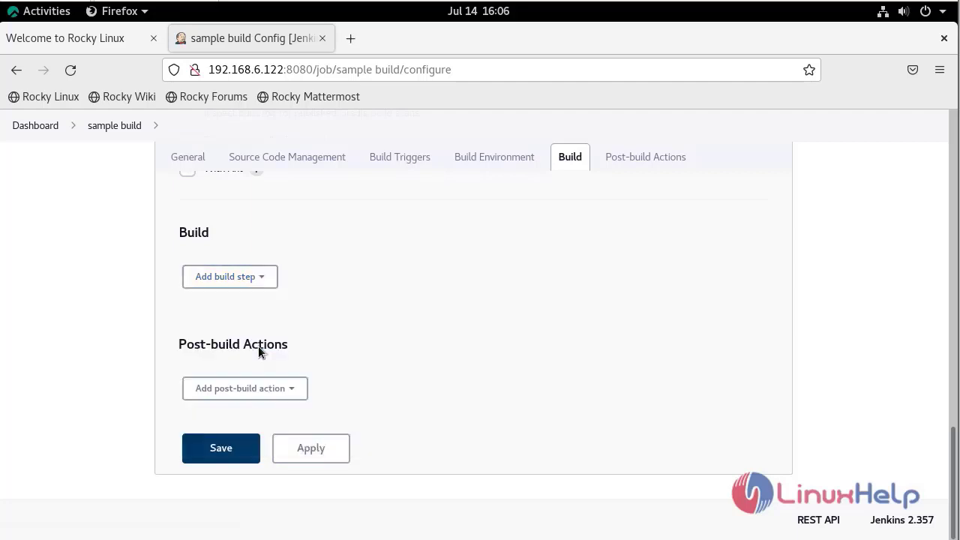
# Enter echo "the bulid is successfully completed" as the shell command, then apply and save.
pyautogui.click(266, 379)
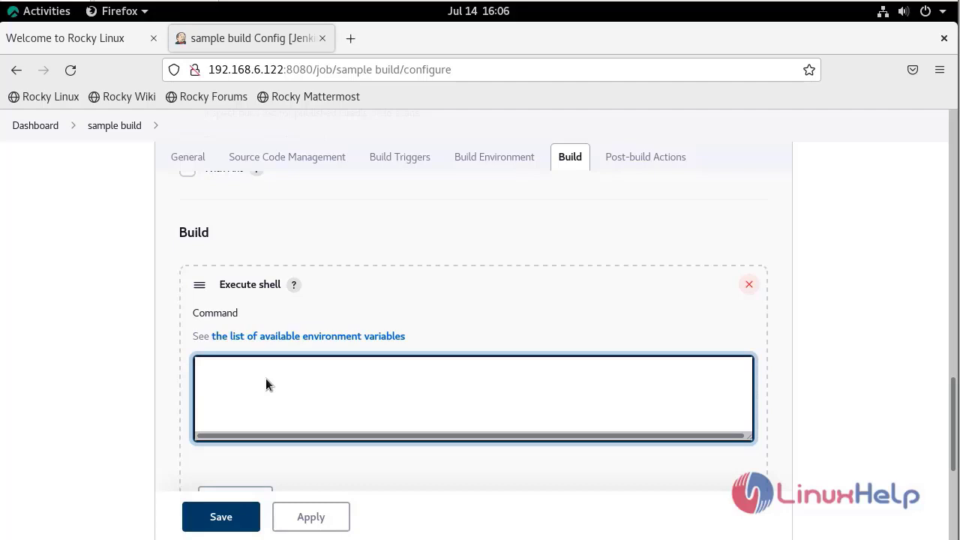
pyautogui.write('echo ')
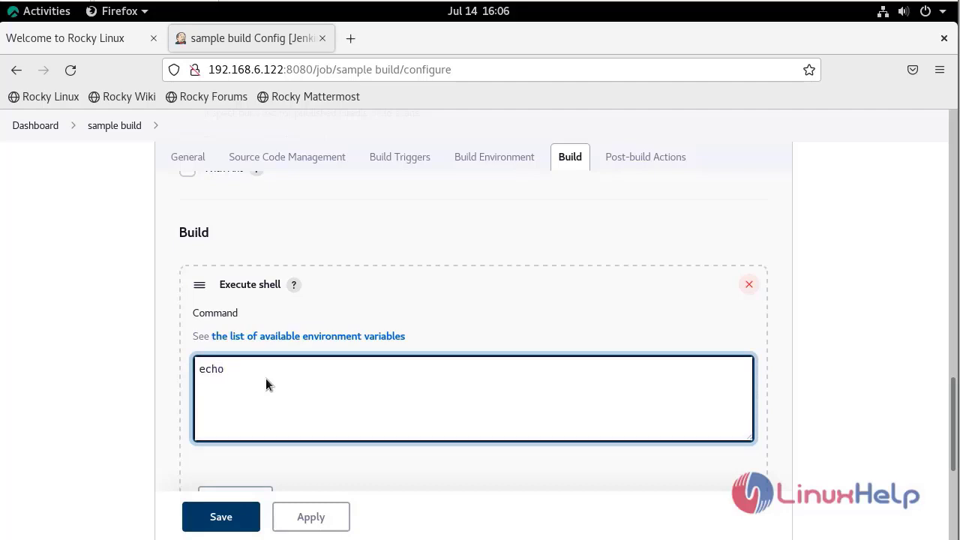
pyautogui.write('"the bulid is succ')
pyautogui.press('BackSpace')
pyautogui.write('cessfully ')
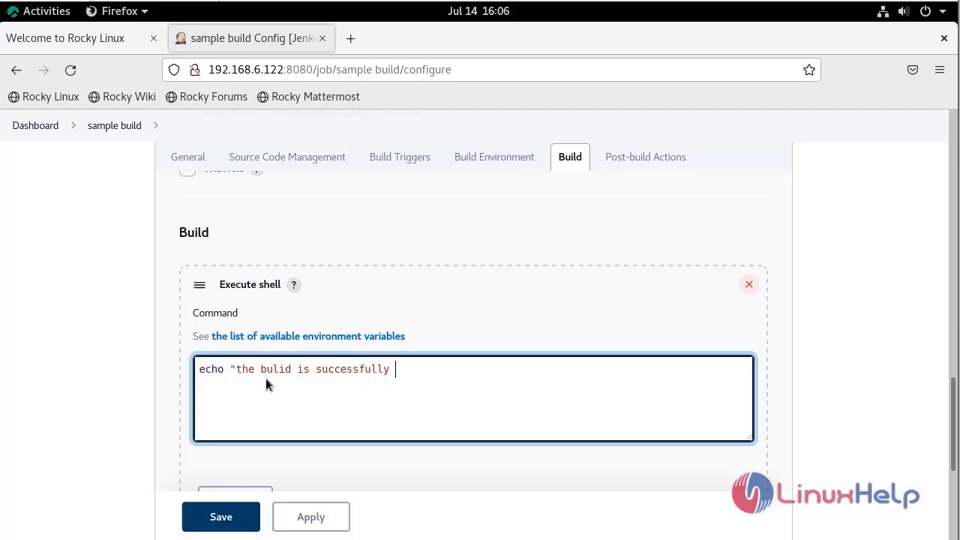
pyautogui.write('completed"')
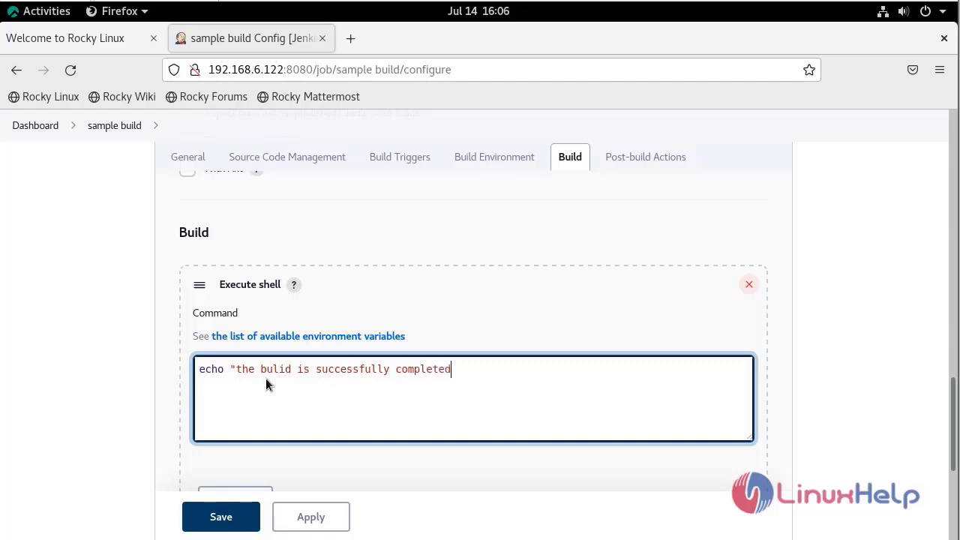
pyautogui.click(320, 517)
pyautogui.click(219, 519)
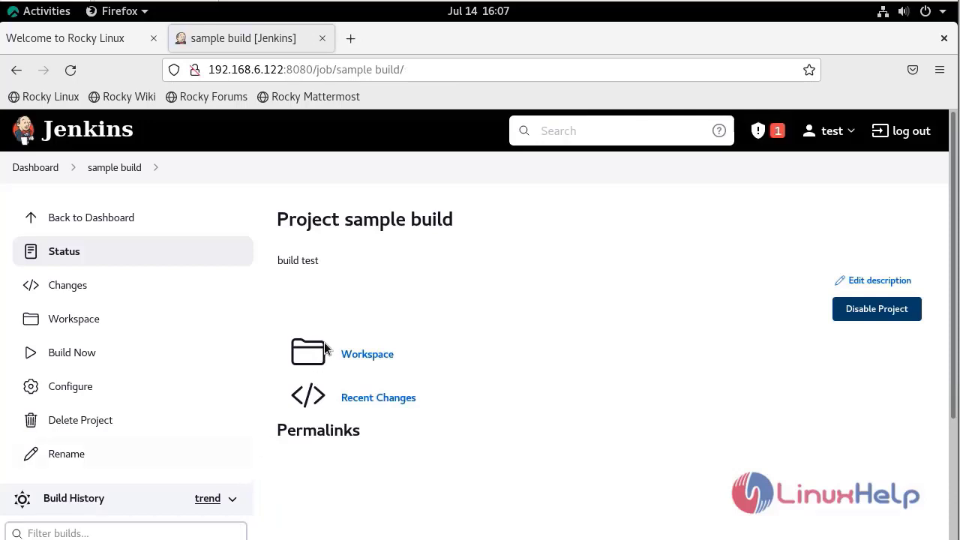
# From the Dashboard, create a Freestyle project named 'sample Deploy'.
pyautogui.click(49, 170)
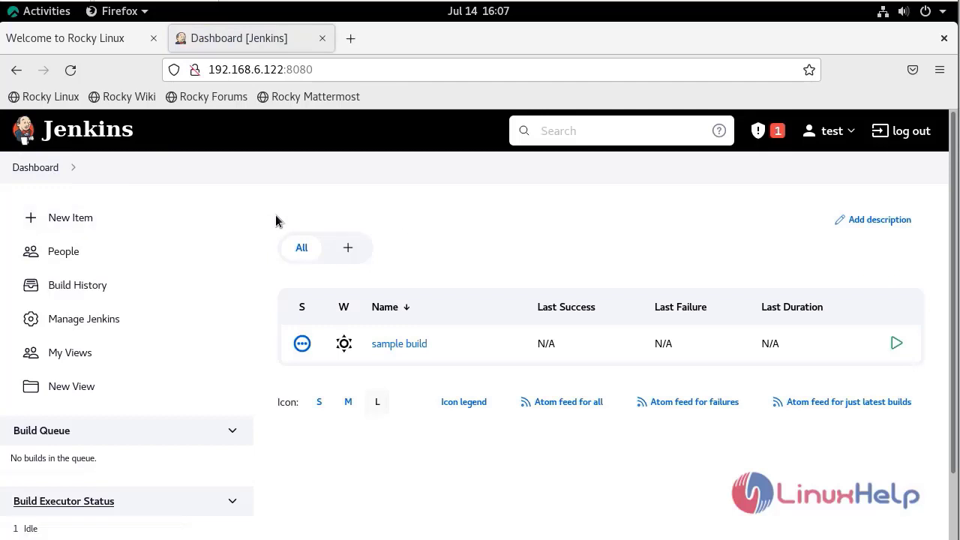
pyautogui.click(73, 222)
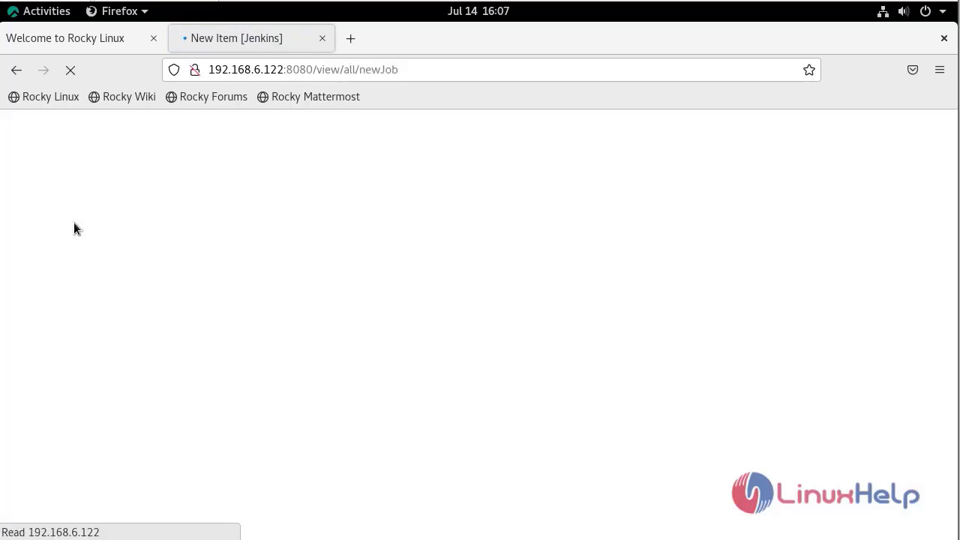
pyautogui.click(203, 274)
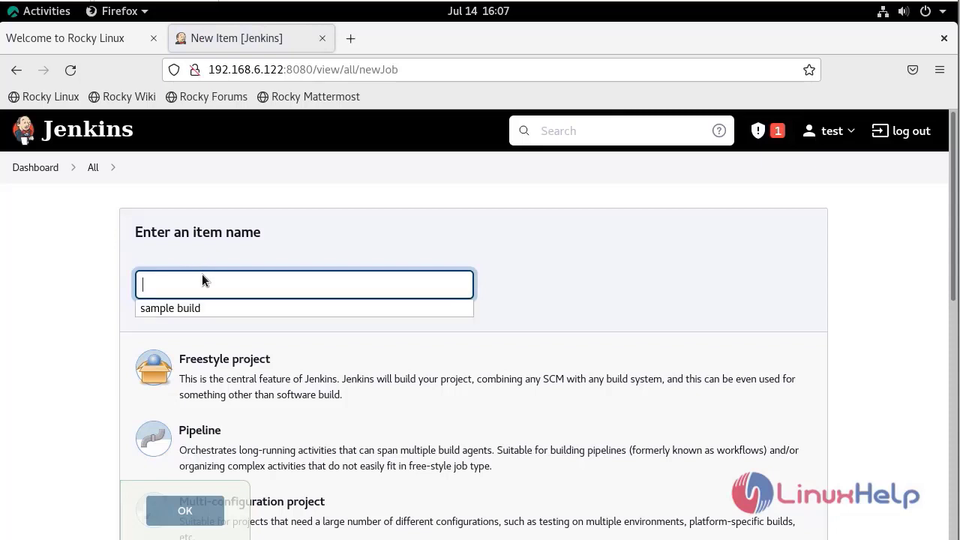
pyautogui.write('sample Deploy')
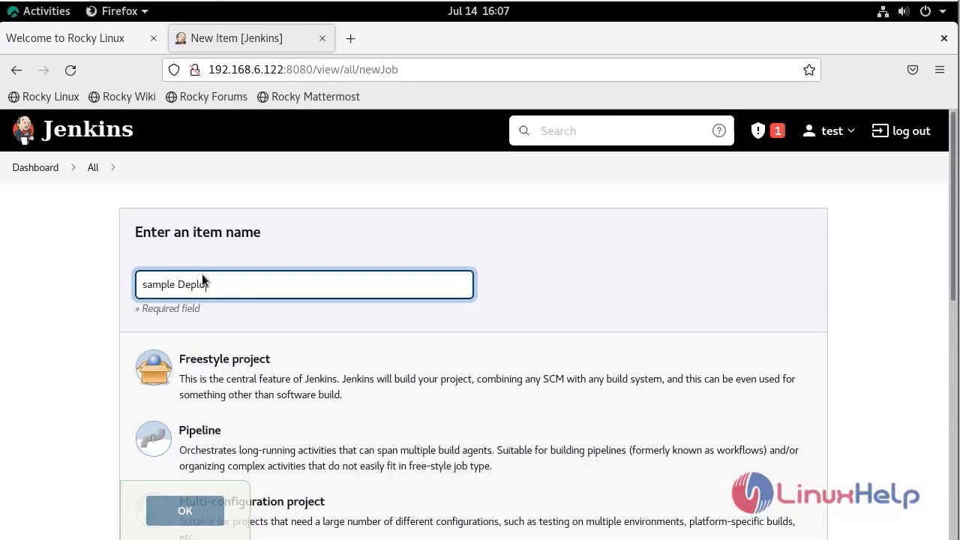
pyautogui.click(210, 382)
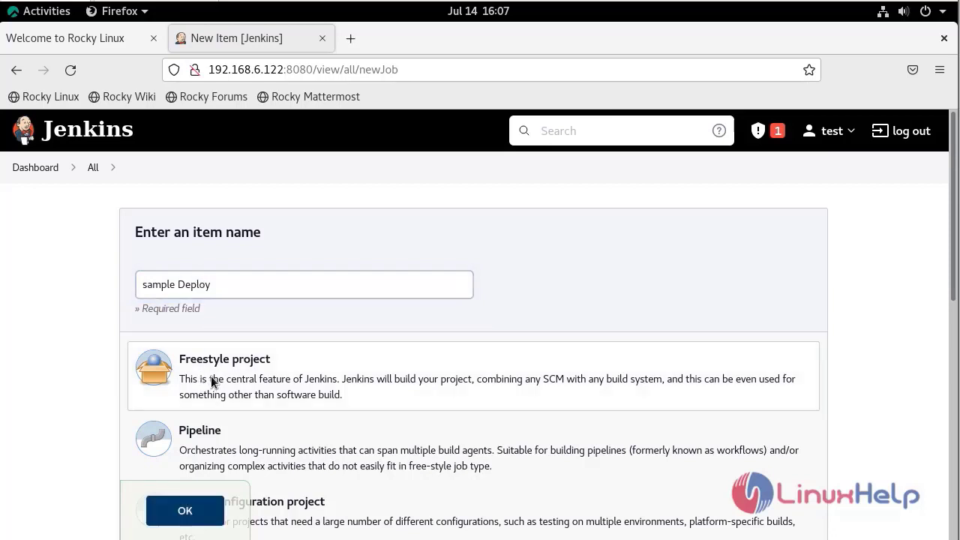
pyautogui.click(187, 518)
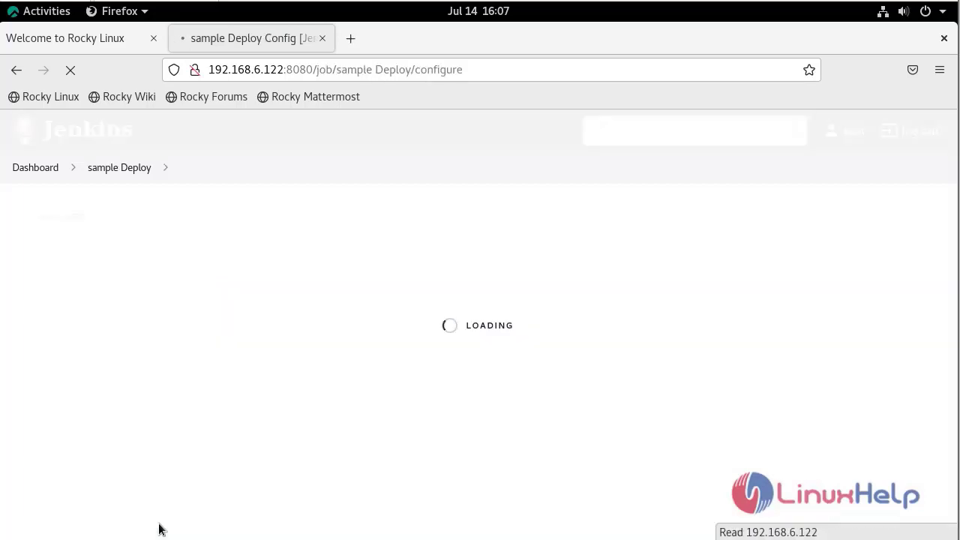
# Give sample Deploy the description 'deploy test' and add an Execute shell build step.
pyautogui.click(213, 332)
pyautogui.write('depl')
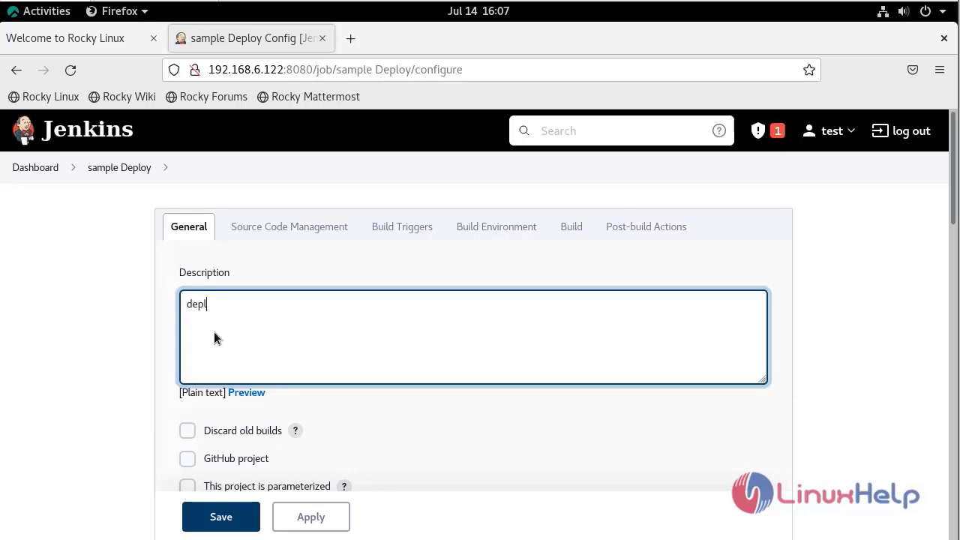
pyautogui.write('oy test')
pyautogui.click(580, 231)
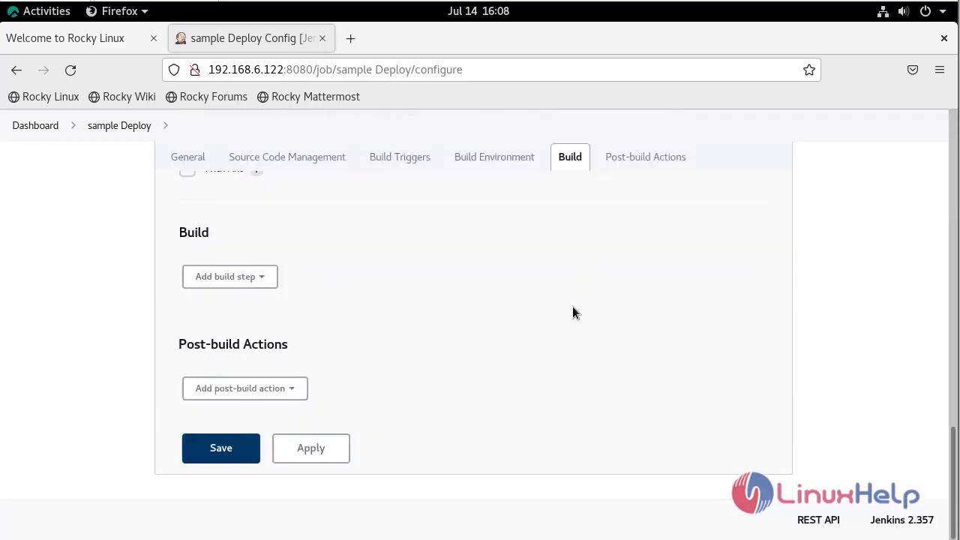
pyautogui.click(227, 284)
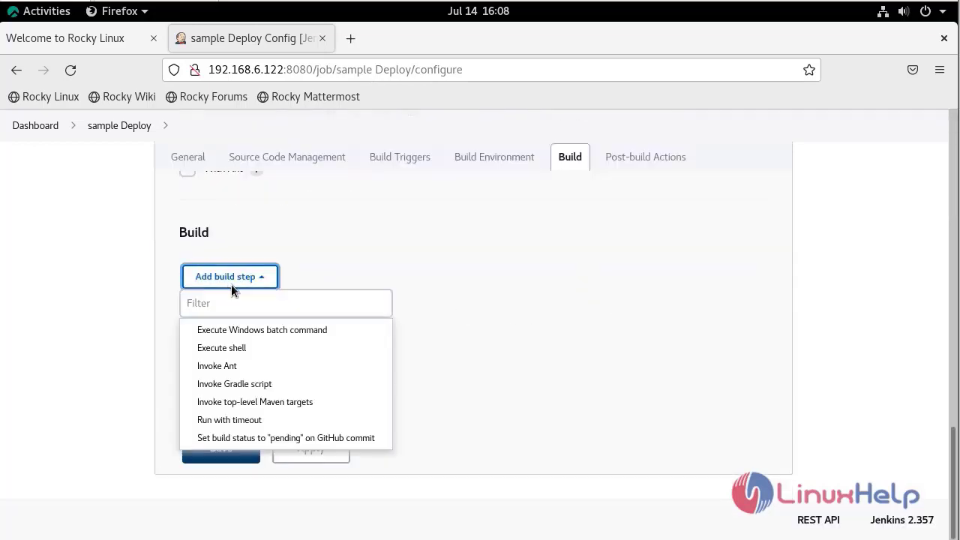
pyautogui.click(252, 351)
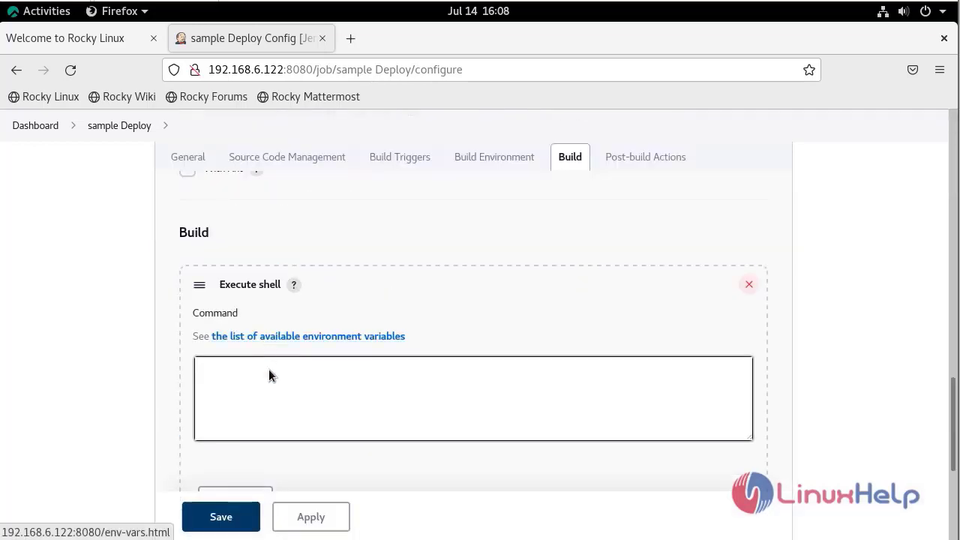
# Enter echo "the deploy is successfully completed" as the shell command, then apply and save.
pyautogui.click(269, 370)
pyautogui.write('ech')
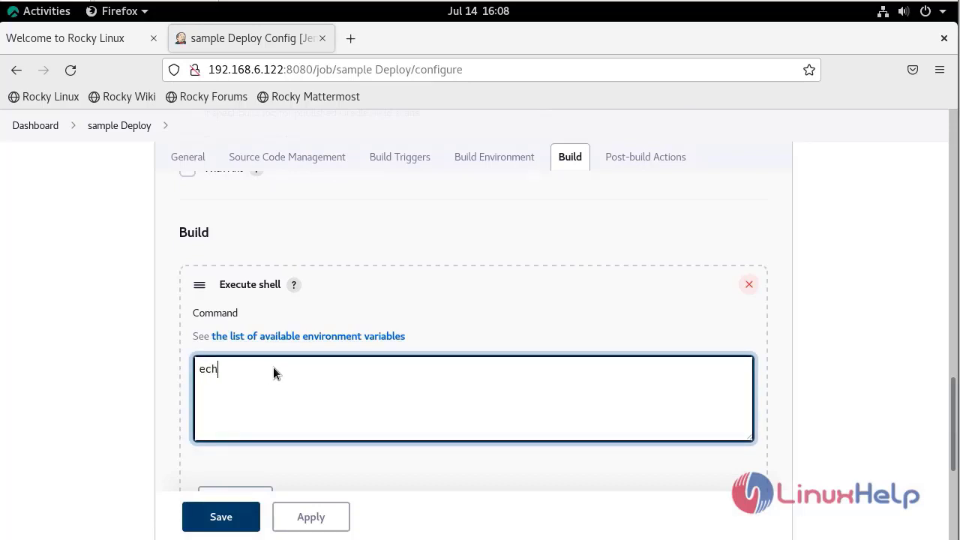
pyautogui.write('o "the deploy is successfu')
pyautogui.write('ll')
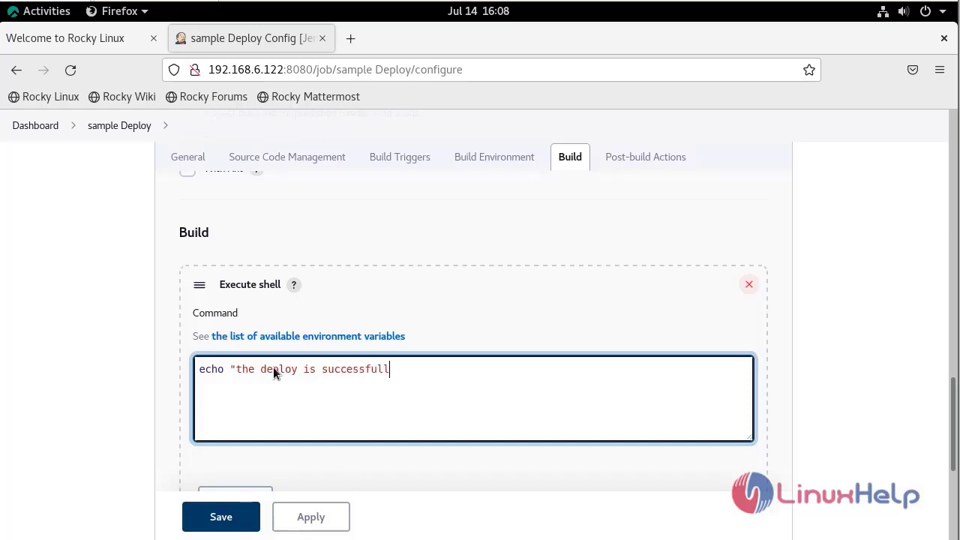
pyautogui.write('y completed"')
pyautogui.click(322, 517)
pyautogui.click(201, 523)
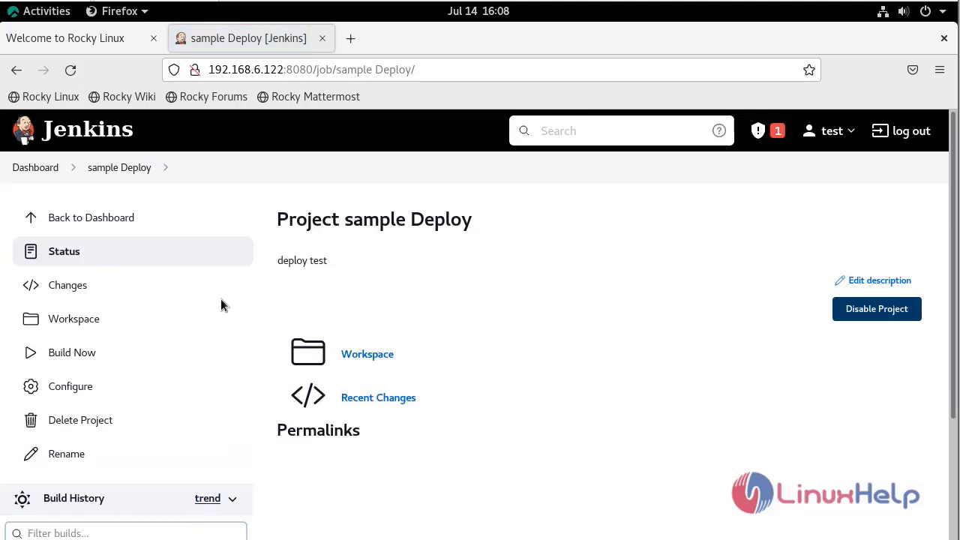
# From the Dashboard, create a Freestyle project named 'sample test'.
pyautogui.click(41, 170)
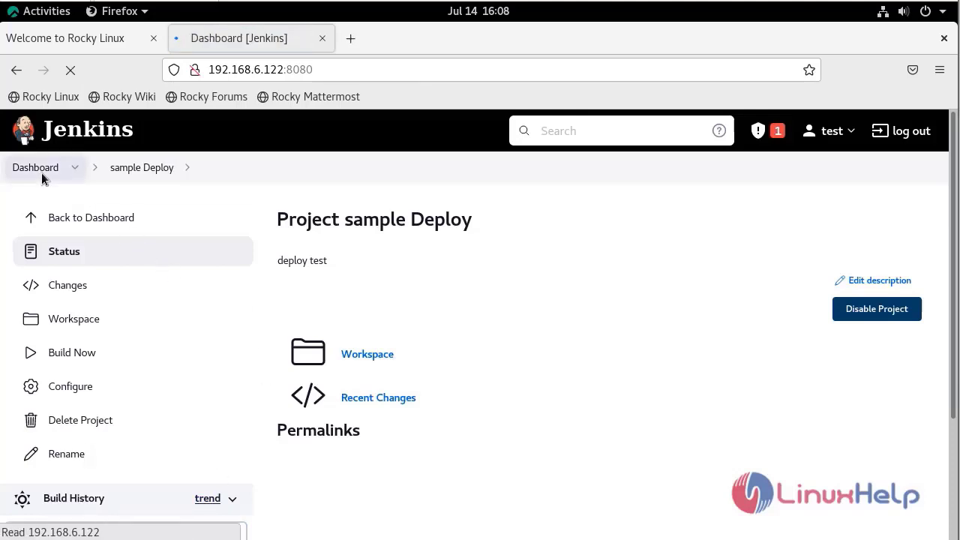
pyautogui.click(82, 225)
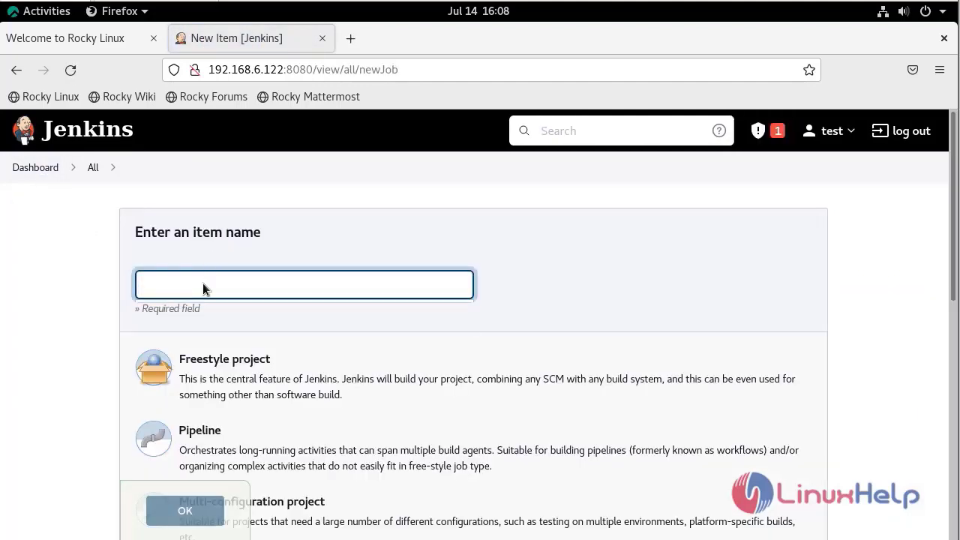
pyautogui.click(203, 286)
pyautogui.write('sample test')
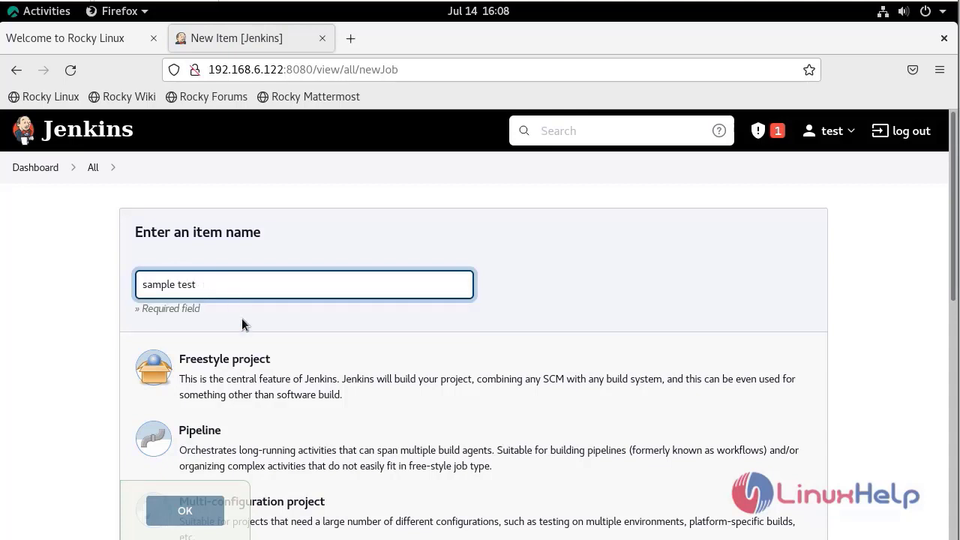
pyautogui.click(247, 354)
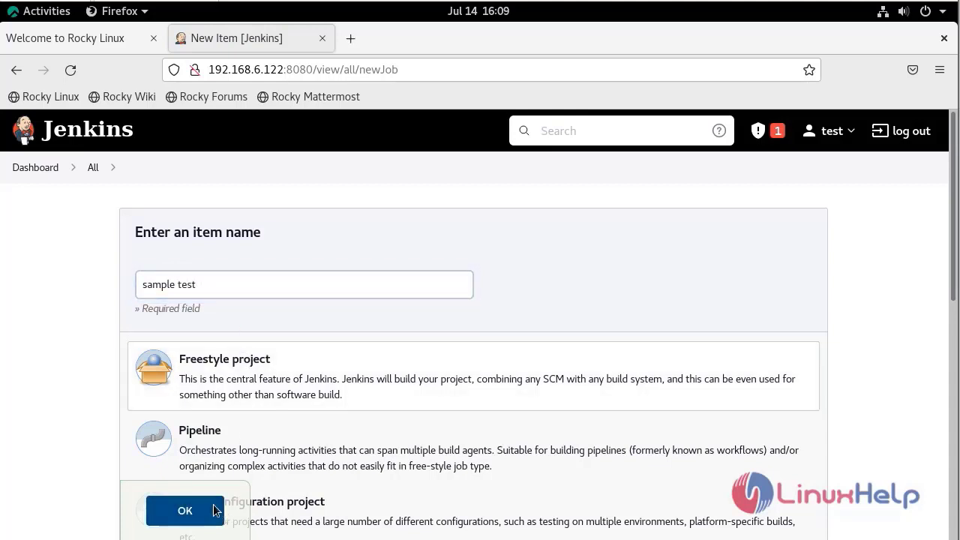
pyautogui.click(185, 510)
# Give sample test the description 'project test' and add an Execute shell build step.
pyautogui.click(246, 327)
pyautogui.write('pro')
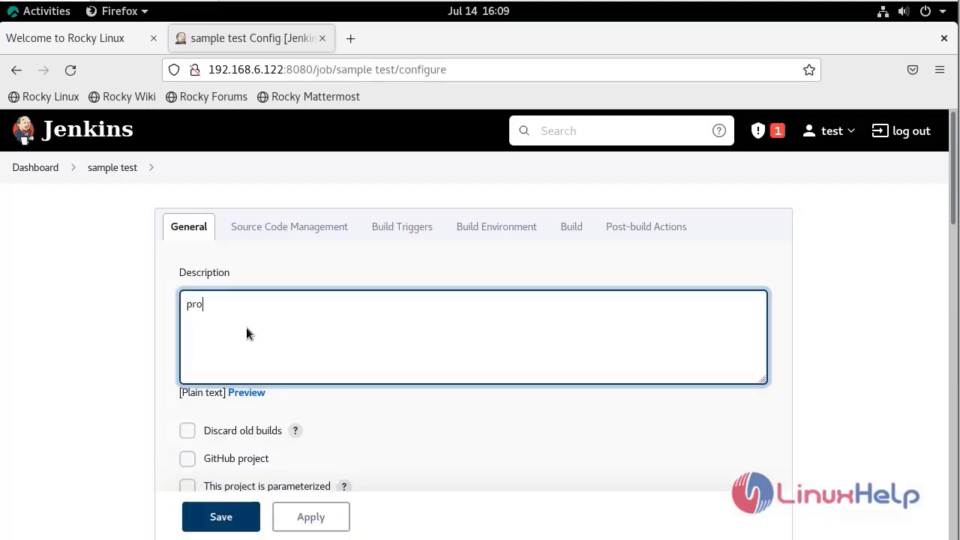
pyautogui.write('ject test')
pyautogui.click(570, 227)
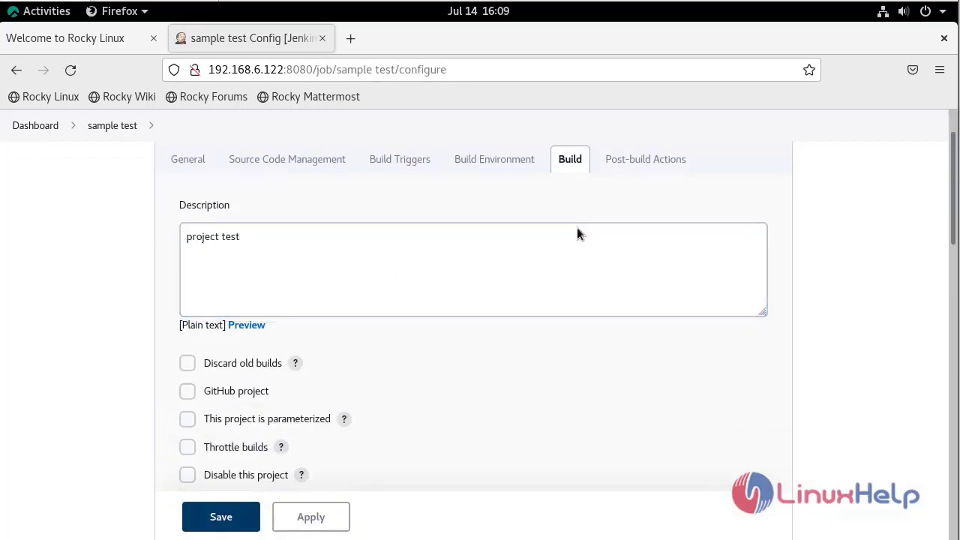
pyautogui.click(214, 278)
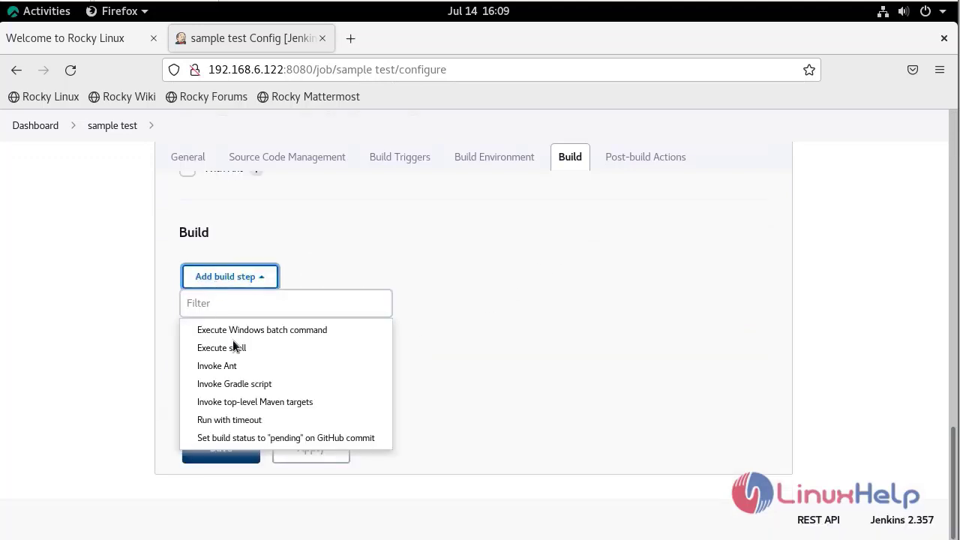
pyautogui.click(238, 346)
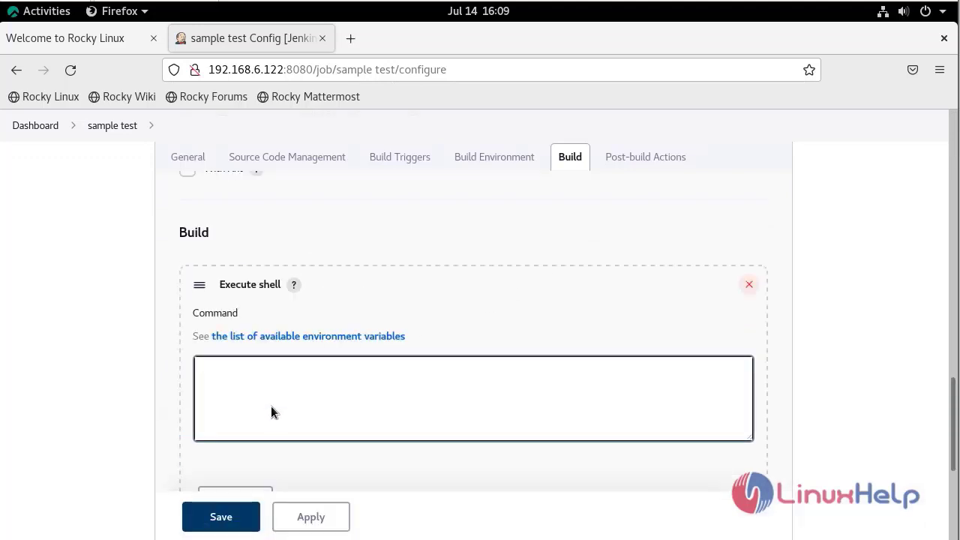
# Enter echo "the test is successfully completed" as the shell command, then apply and save.
pyautogui.click(270, 406)
pyautogui.write('echo "')
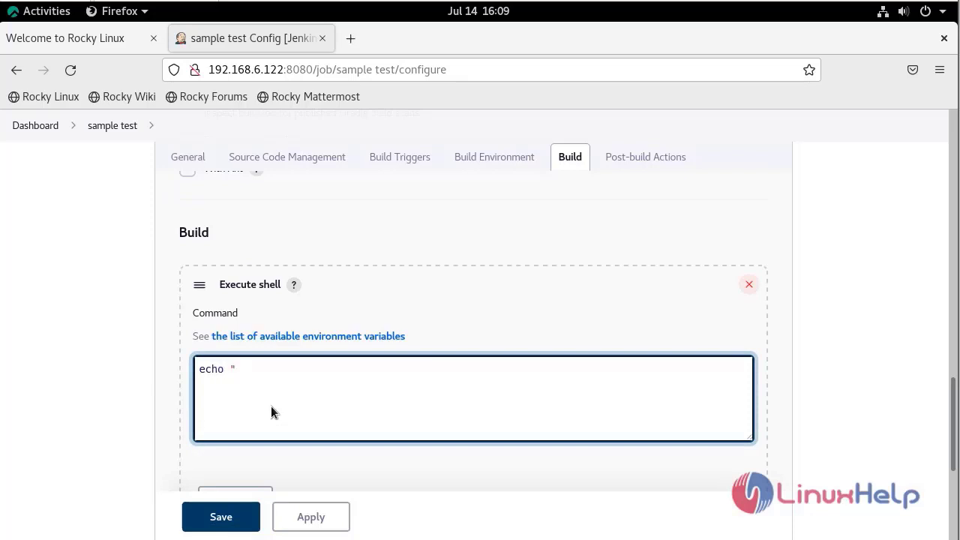
pyautogui.write('the test is ')
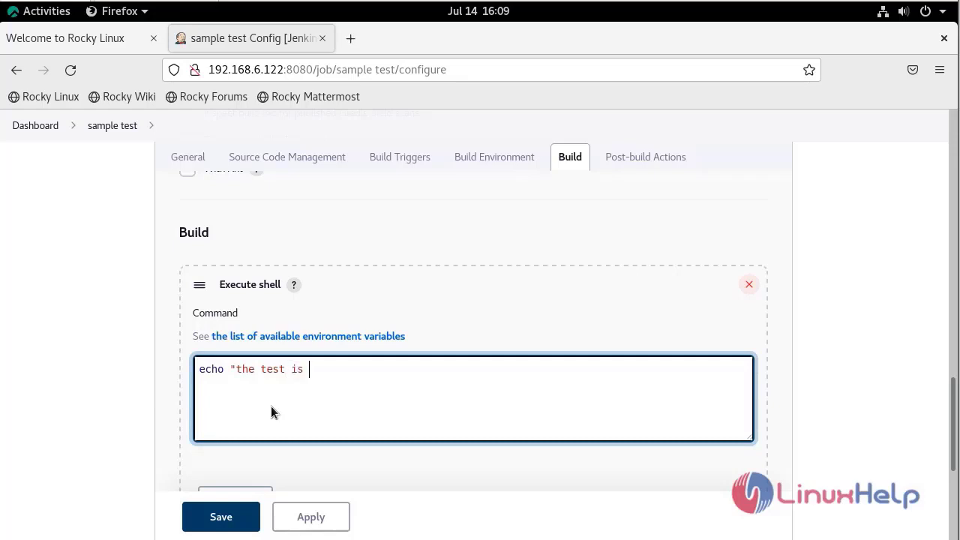
pyautogui.write('successfully completed')
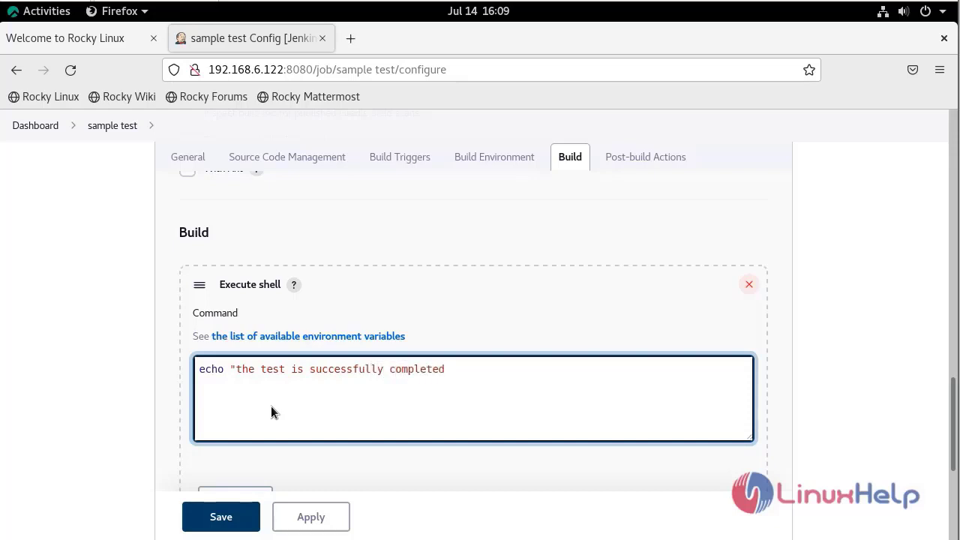
pyautogui.write('"')
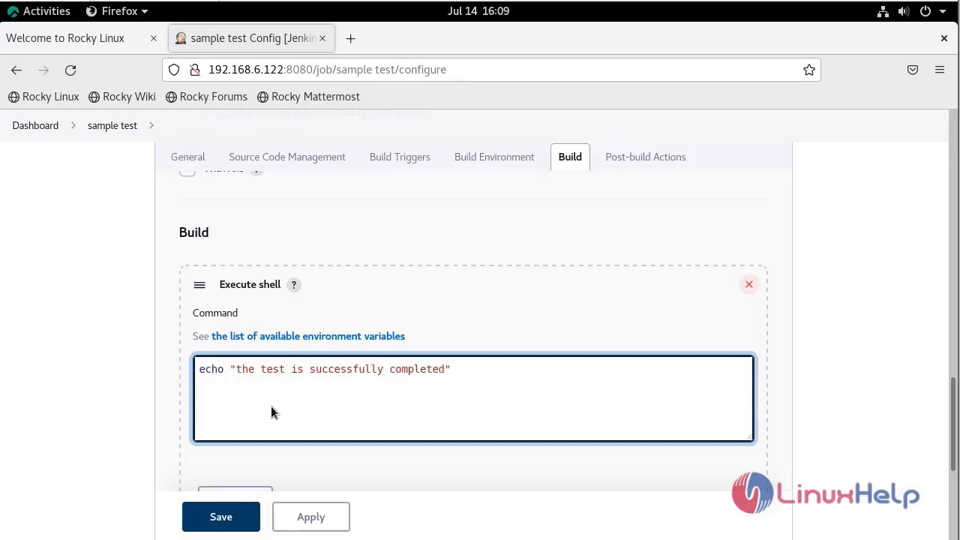
pyautogui.click(288, 517)
pyautogui.click(236, 517)
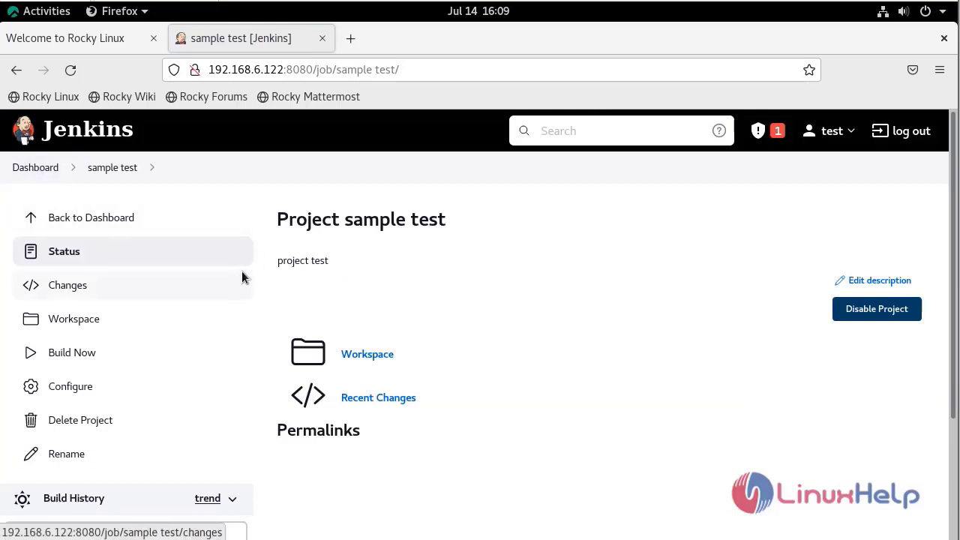
# From the Dashboard, create a Freestyle project named 'sample release'.
pyautogui.click(41, 174)
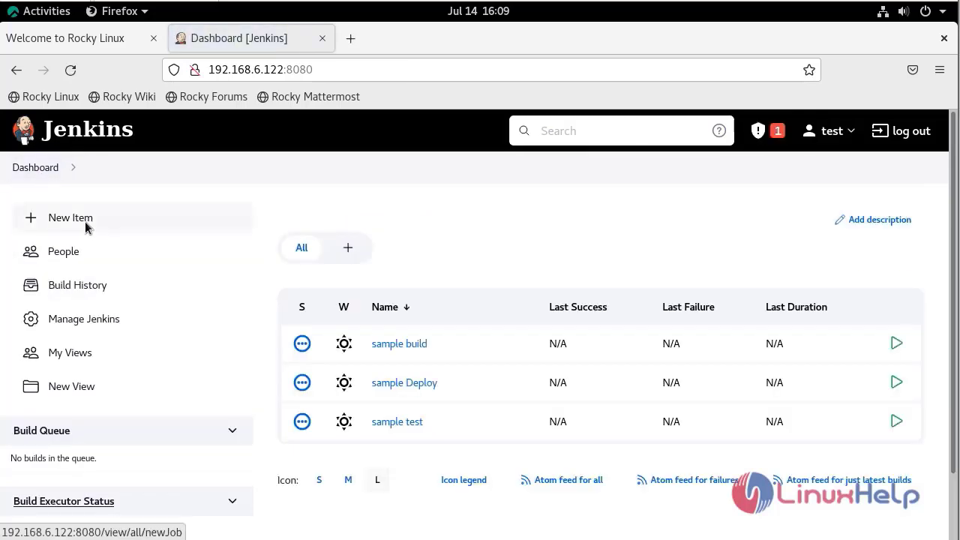
pyautogui.click(84, 225)
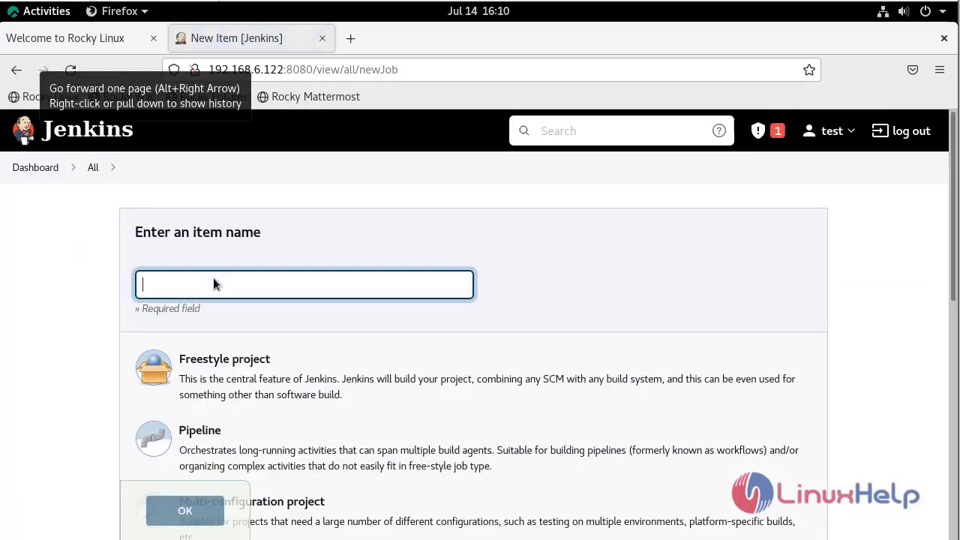
pyautogui.write('sampl')
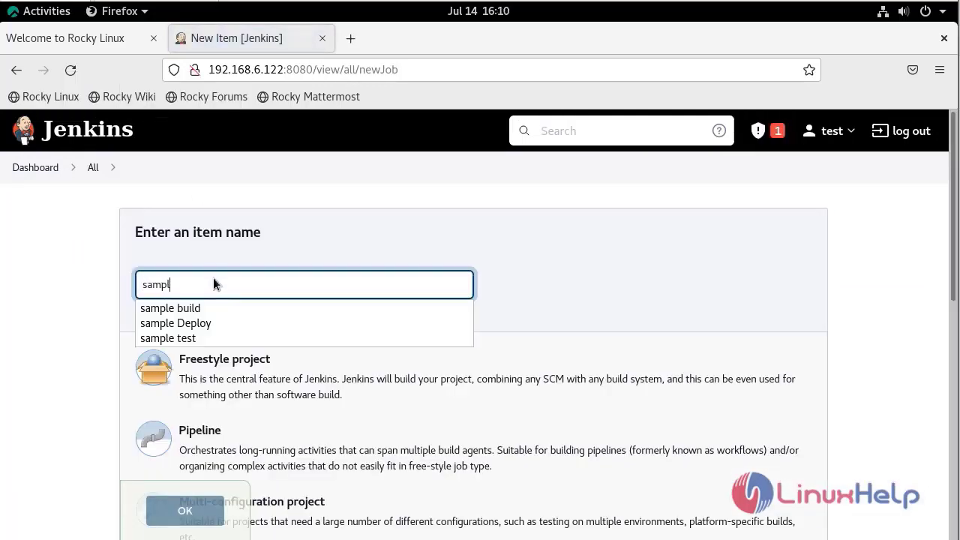
pyautogui.write('e release')
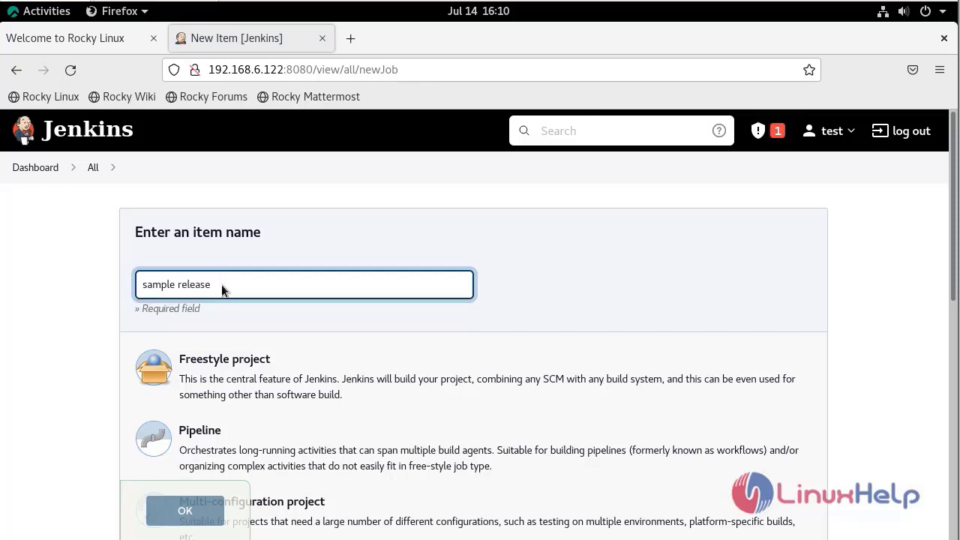
pyautogui.click(206, 362)
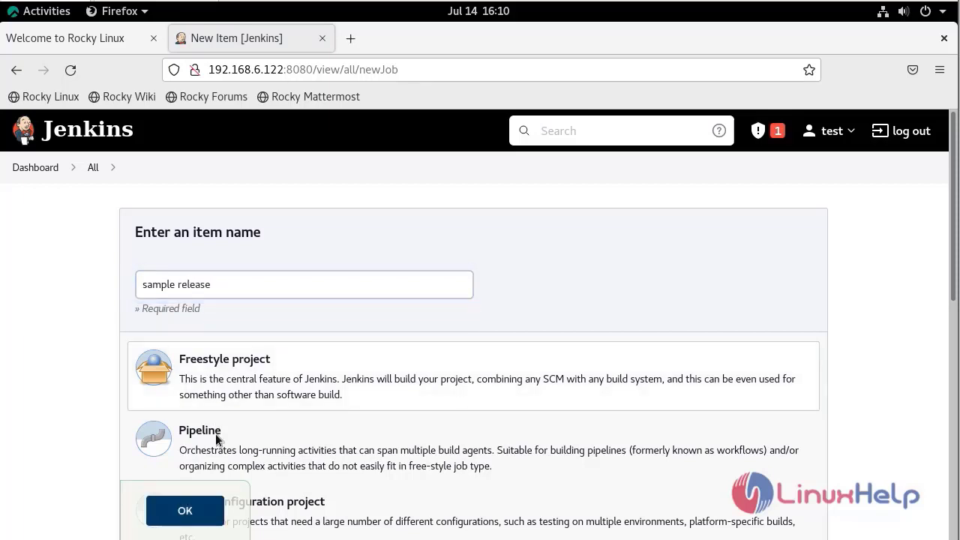
pyautogui.click(199, 511)
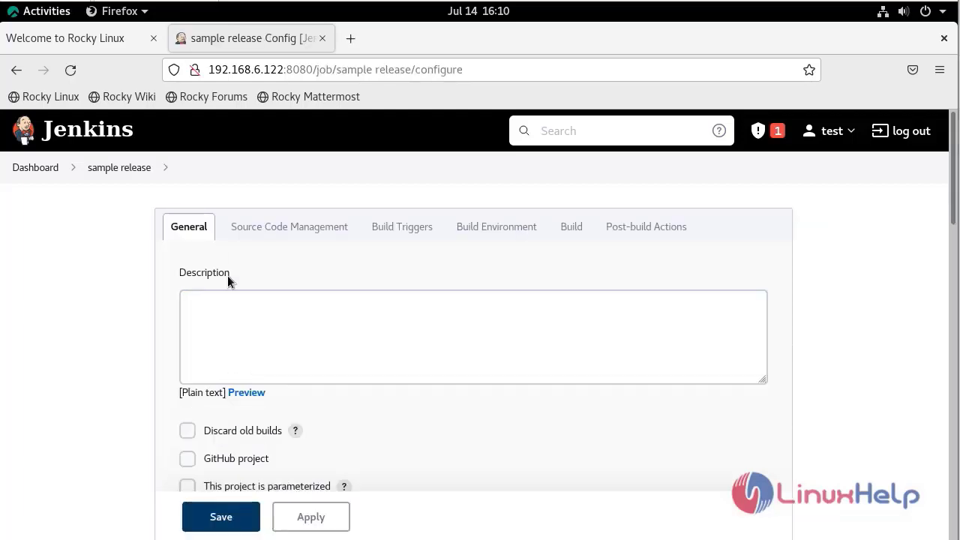
# Give sample release the description 'release' and add an Execute shell build step.
pyautogui.click(236, 317)
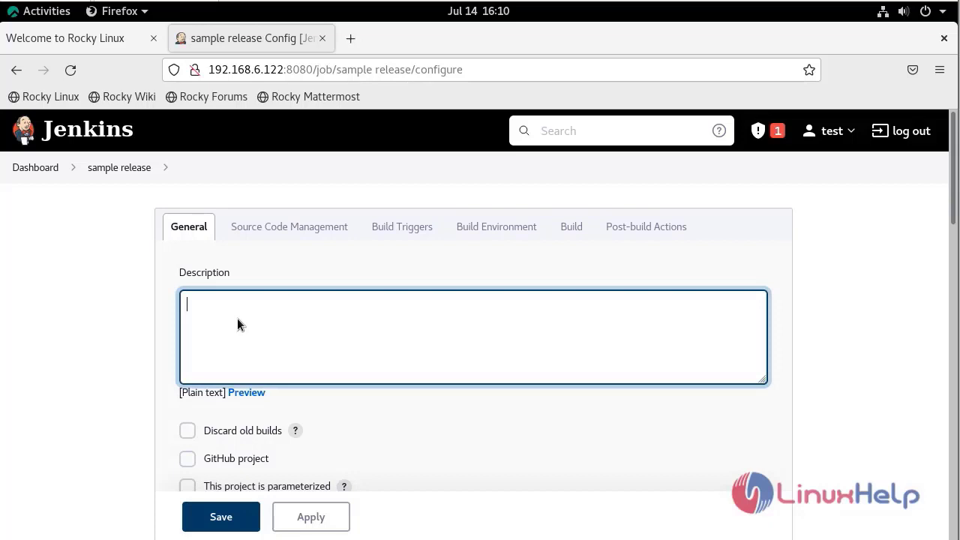
pyautogui.write('release')
pyautogui.click(581, 227)
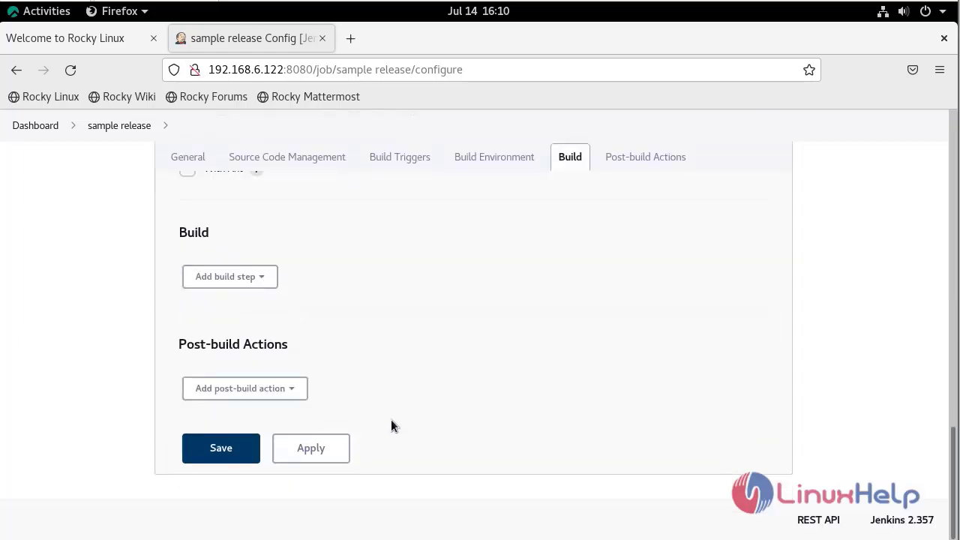
pyautogui.click(243, 285)
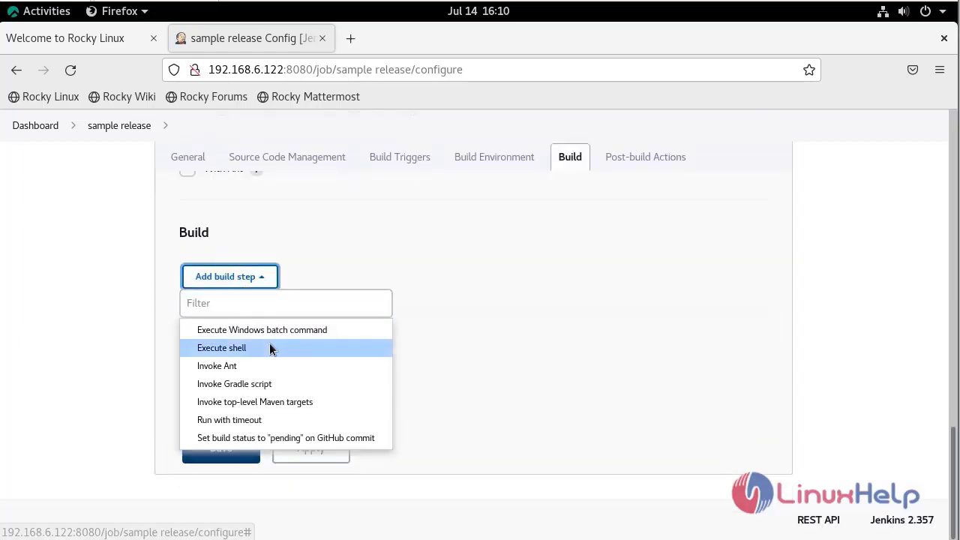
pyautogui.click(281, 345)
# Enter echo "sucessfully released" as the shell command and save the job.
pyautogui.click(303, 395)
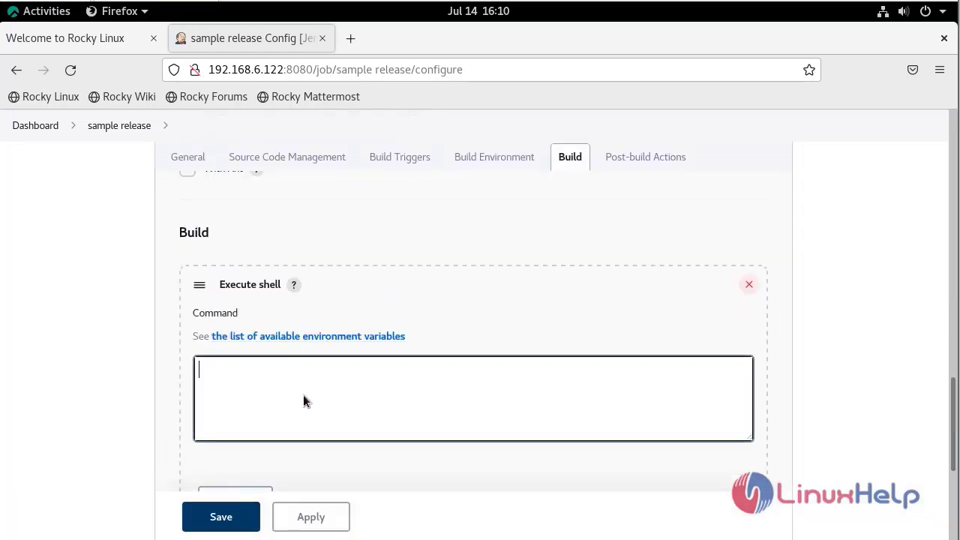
pyautogui.write('echo ')
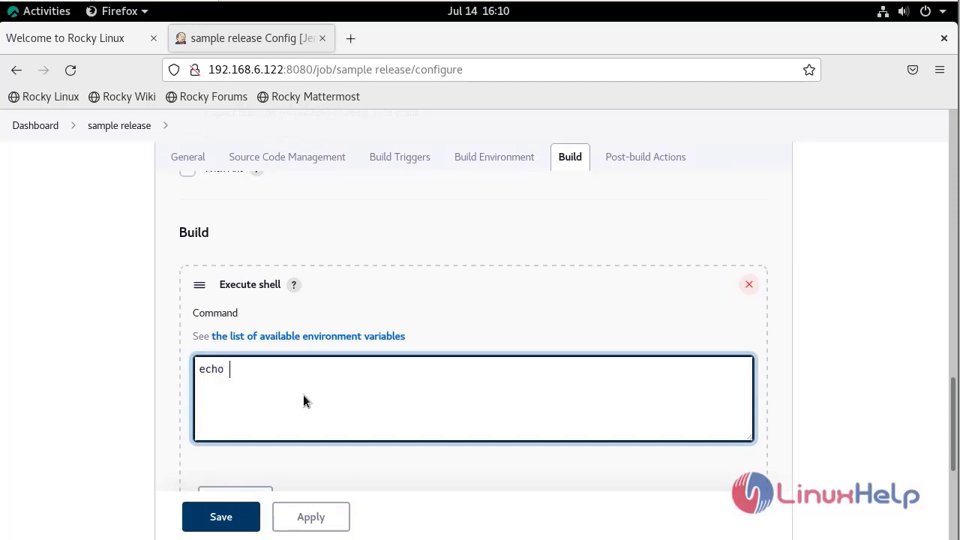
pyautogui.write('"sucessfully rele')
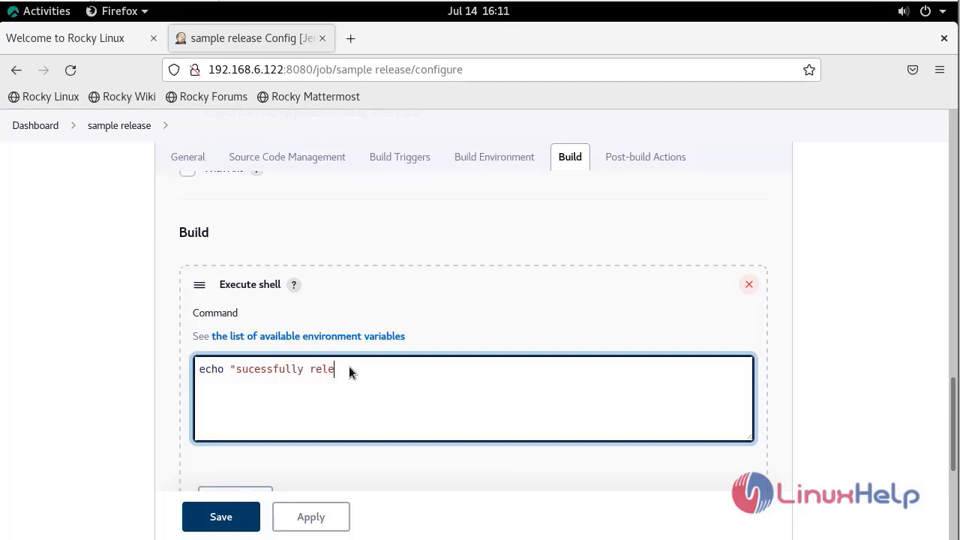
pyautogui.write('ased"')
pyautogui.click(212, 528)
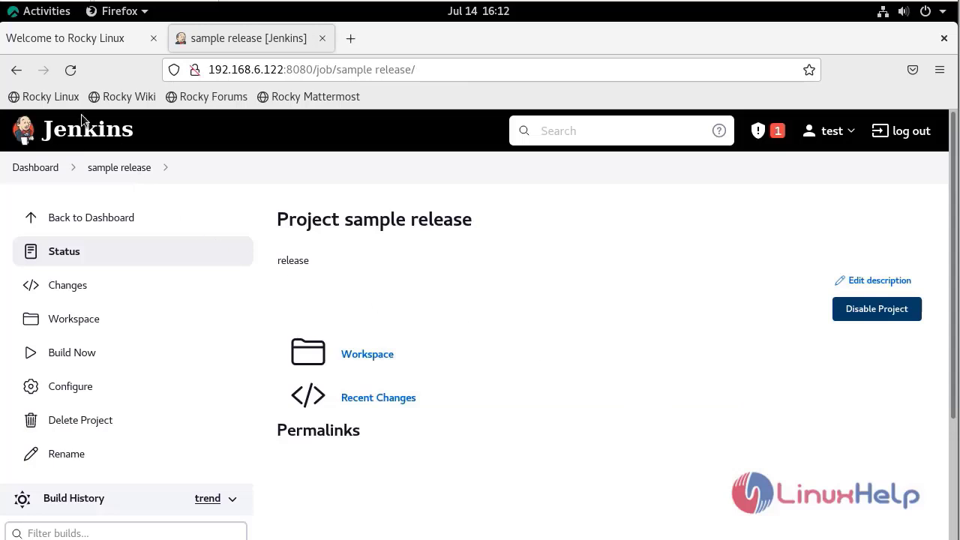
# Return to the dashboard listing the four sample jobs and open sample Deploy's menu.
pyautogui.click(45, 172)
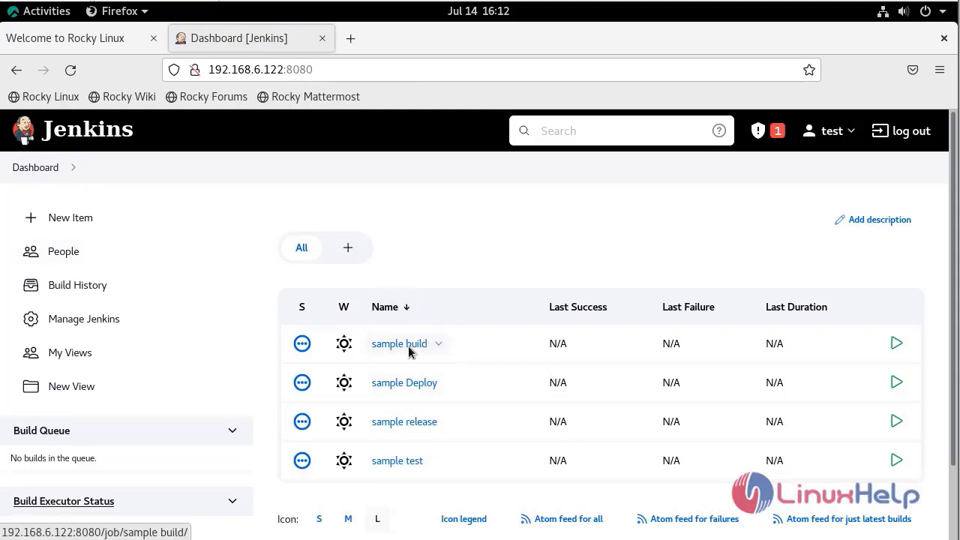
pyautogui.moveTo(408, 347)
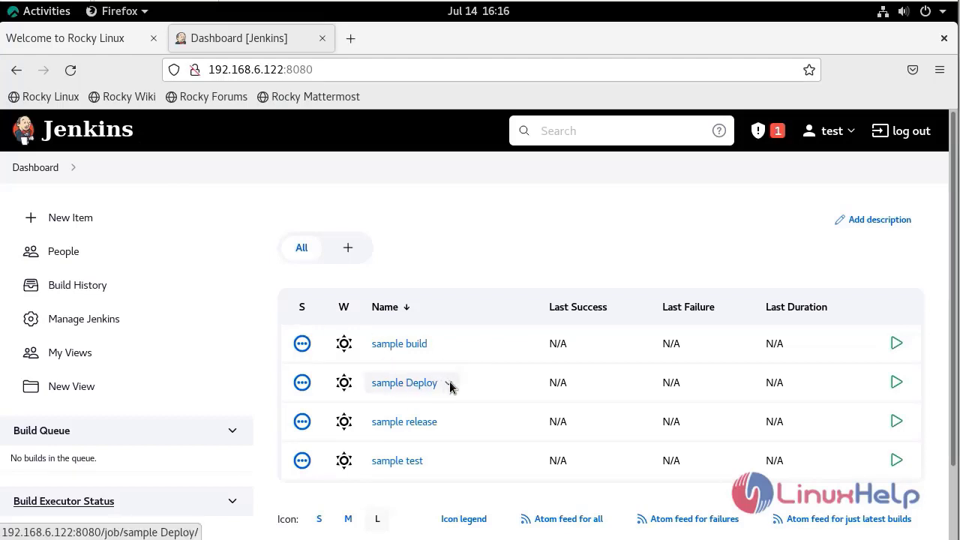
pyautogui.click(450, 385)
# Trigger sample Deploy after sample build in Build Triggers, then apply and save.
pyautogui.click(441, 486)
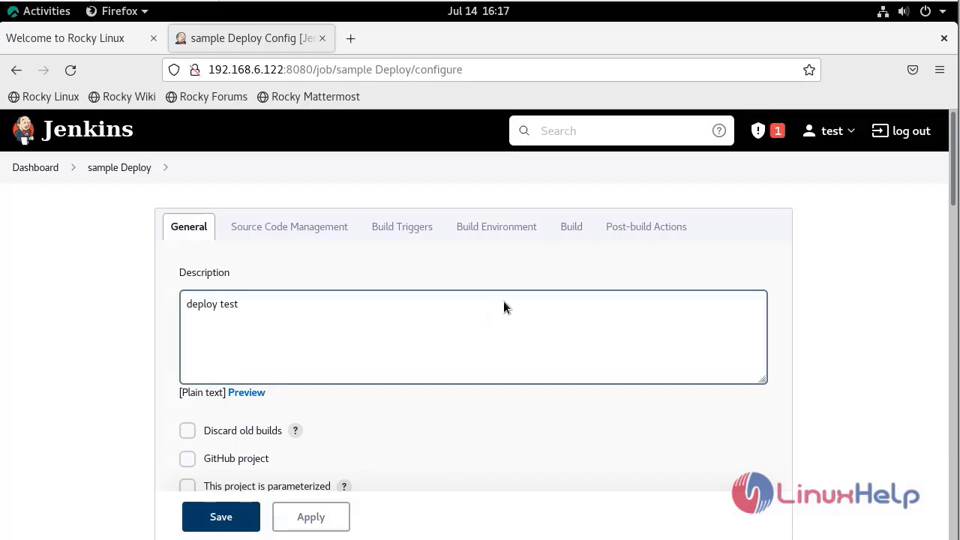
pyautogui.click(429, 237)
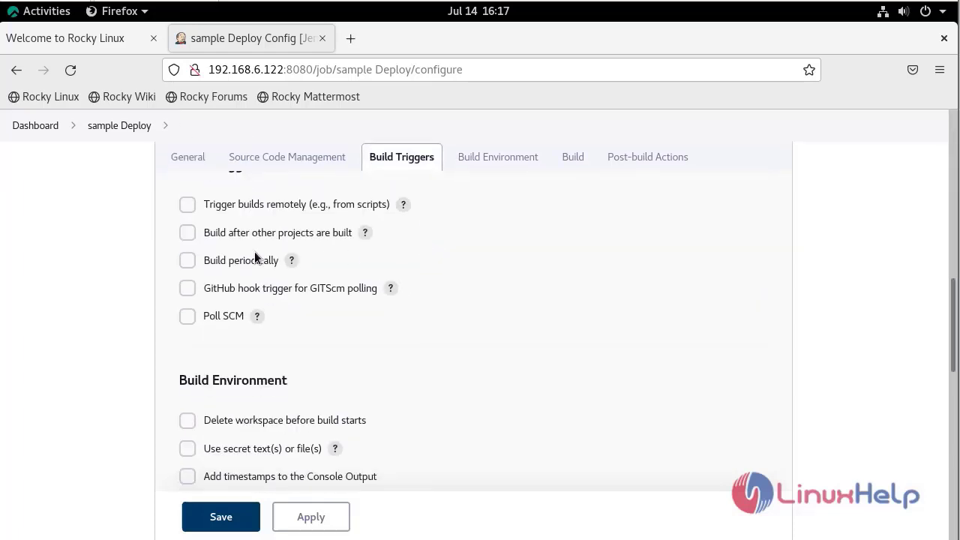
pyautogui.click(196, 236)
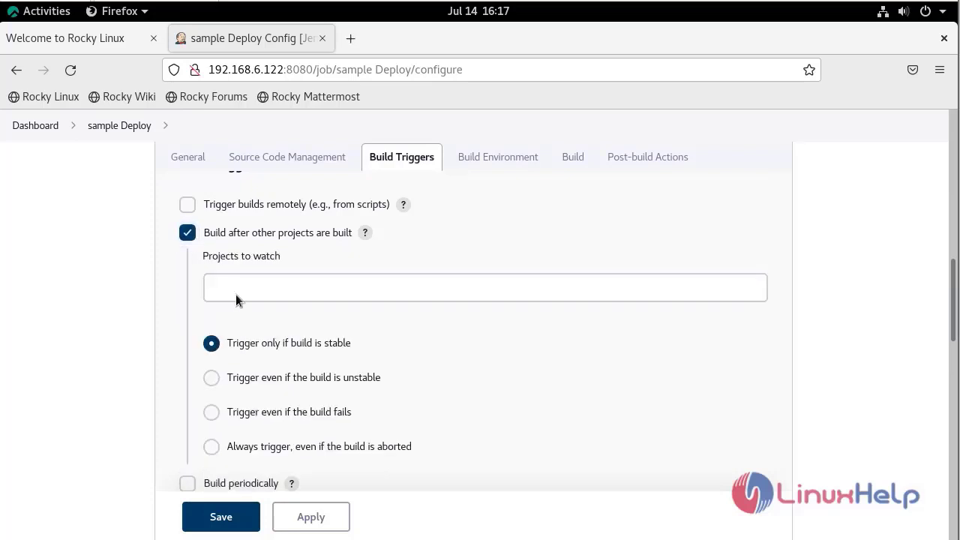
pyautogui.click(269, 288)
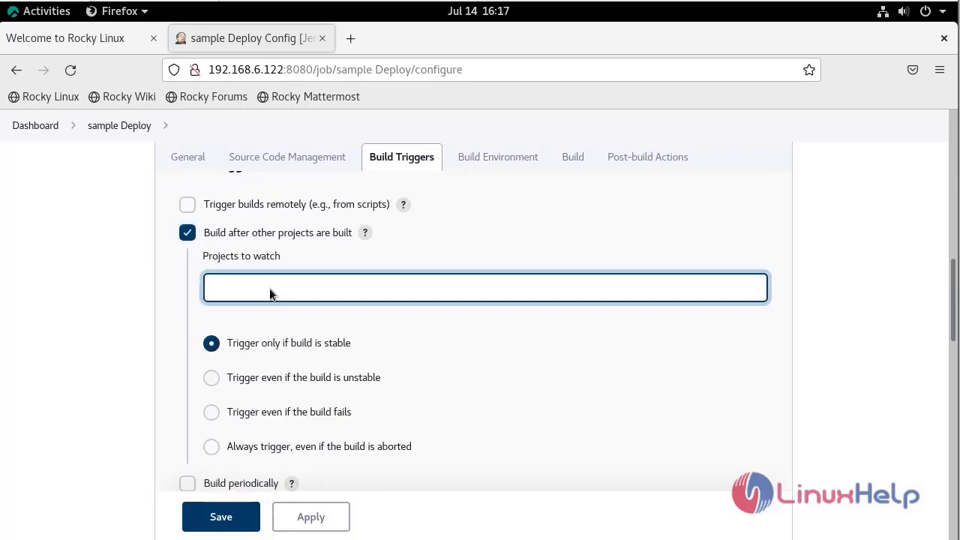
pyautogui.write('sampl')
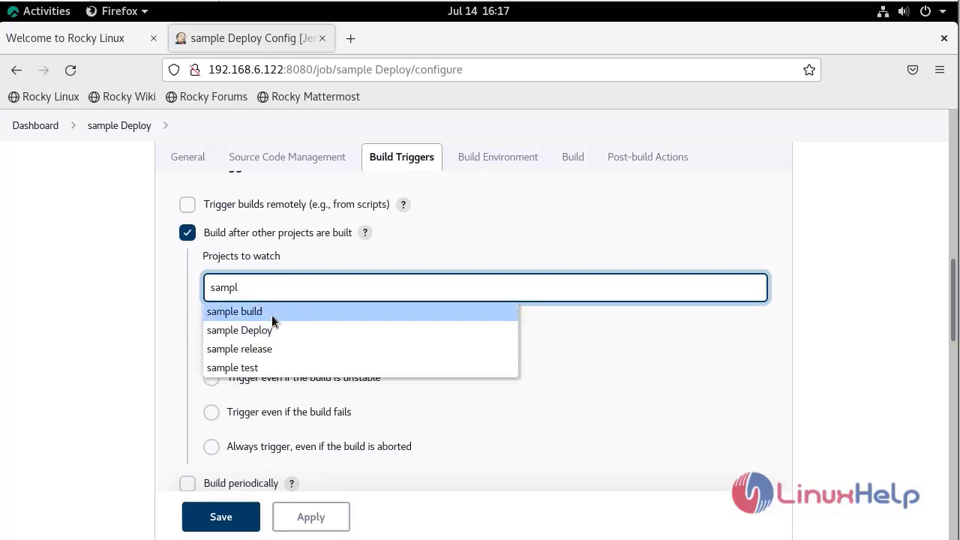
pyautogui.click(272, 316)
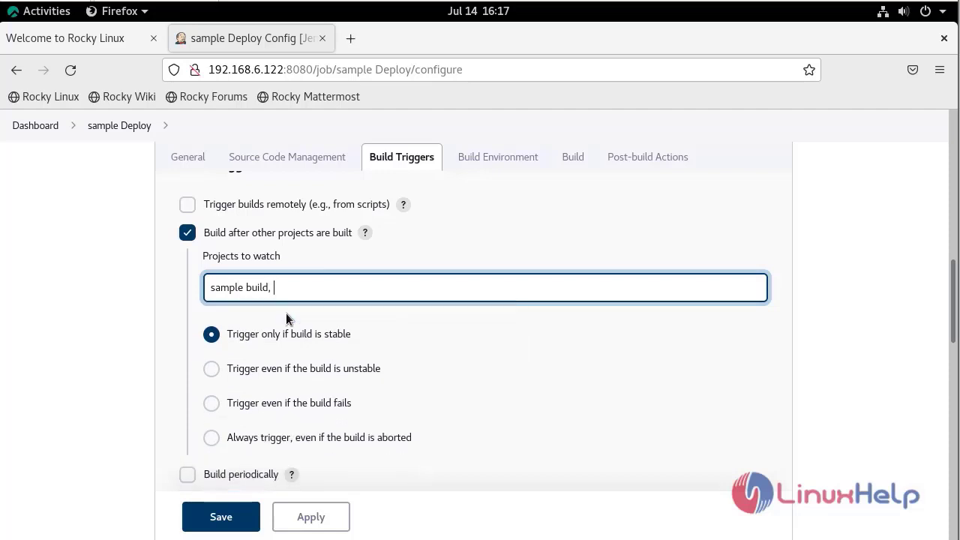
pyautogui.click(314, 518)
pyautogui.click(242, 521)
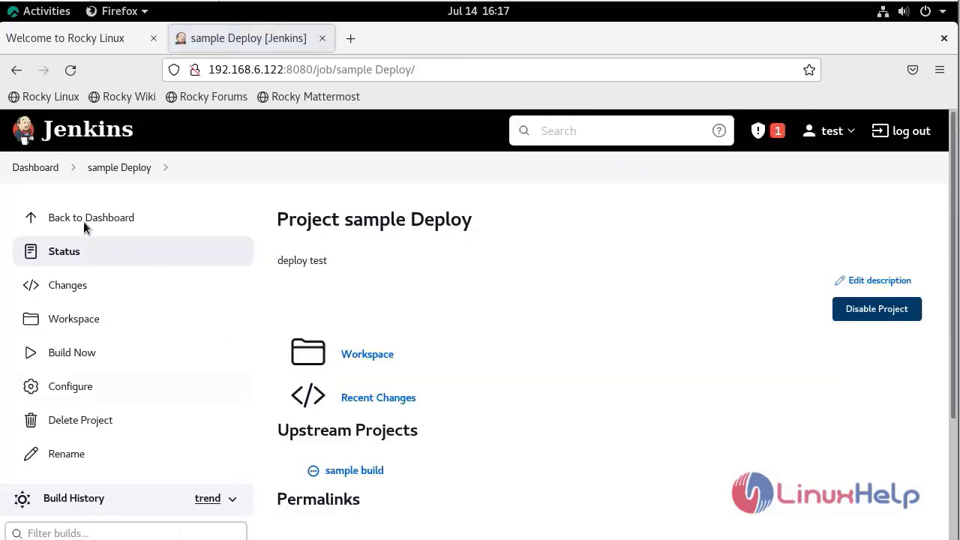
pyautogui.click(40, 171)
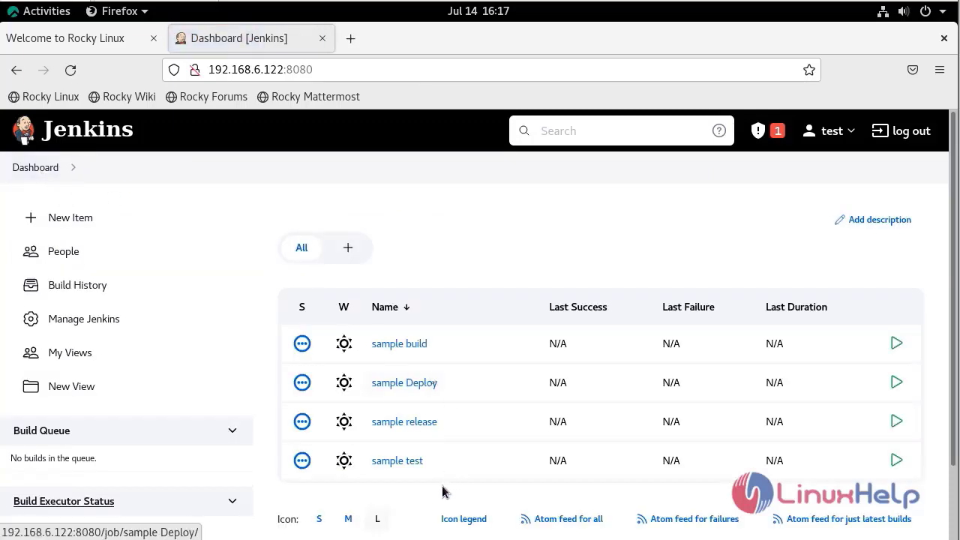
# Choose Configure from the sample test job's dashboard dropdown.
pyautogui.click(434, 462)
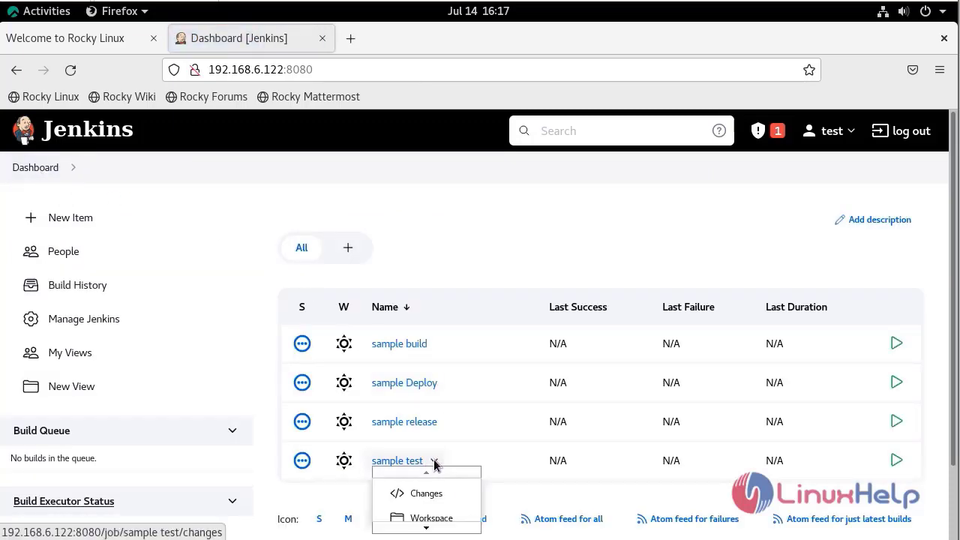
pyautogui.scroll(-2, 510, 259)
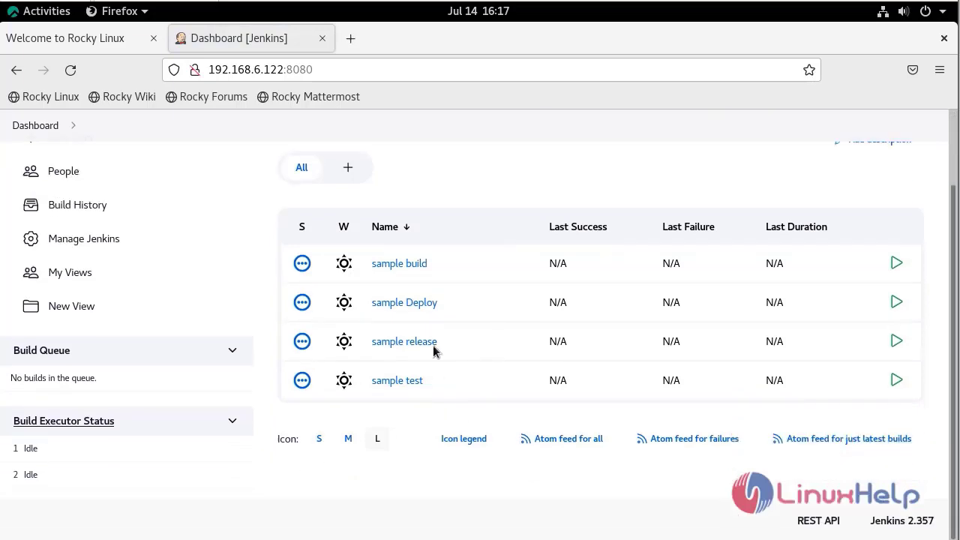
pyautogui.click(435, 381)
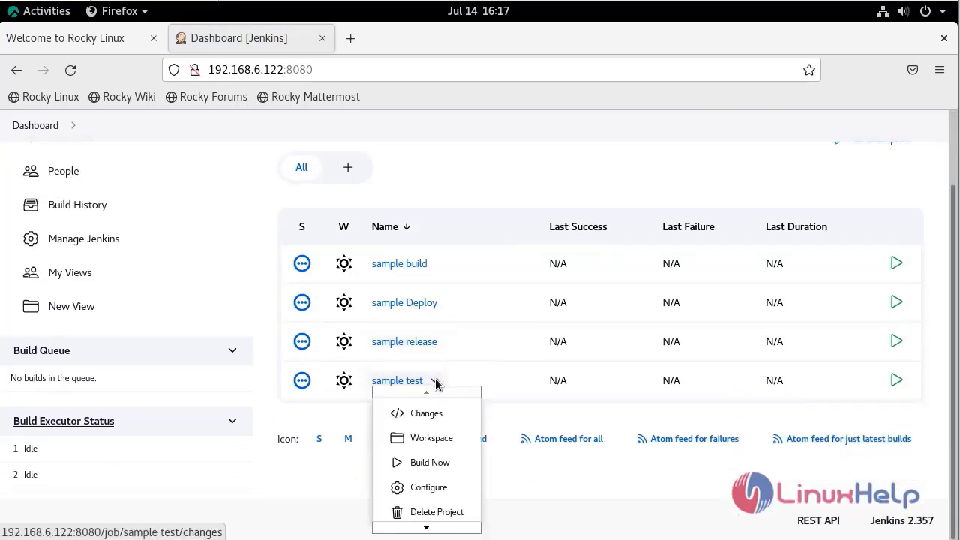
pyautogui.click(430, 487)
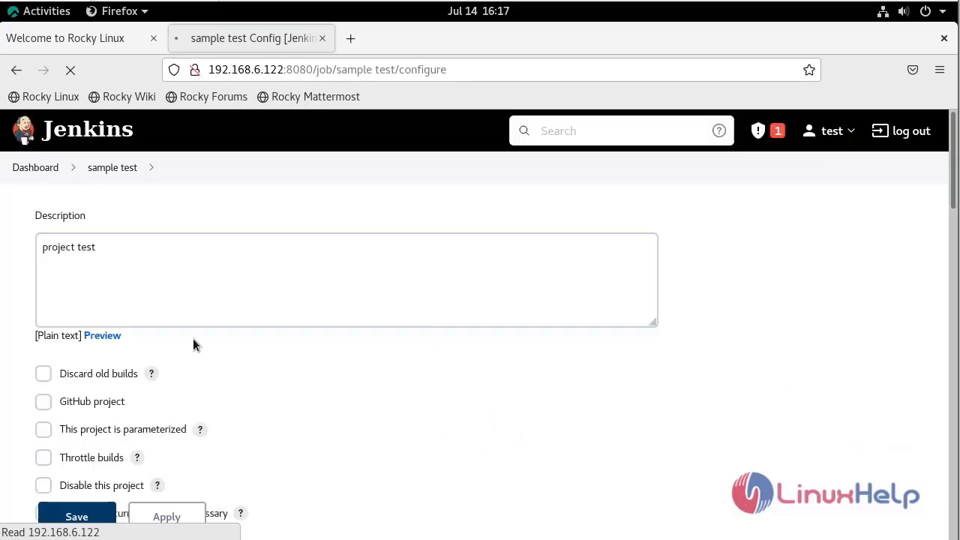
# Watch sample Deploy under 'Build after other projects are built' for sample test, then apply and save.
pyautogui.scroll(-2, 213, 341)
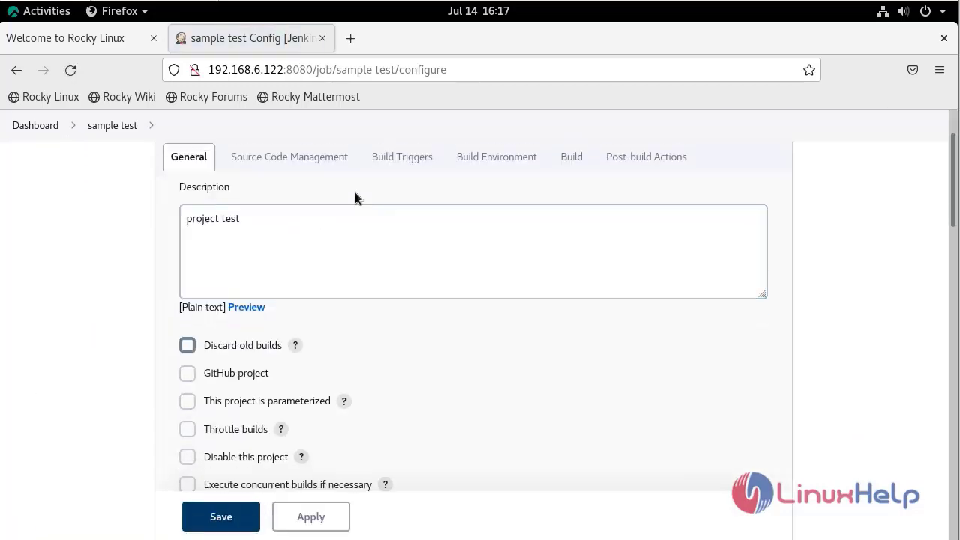
pyautogui.click(417, 161)
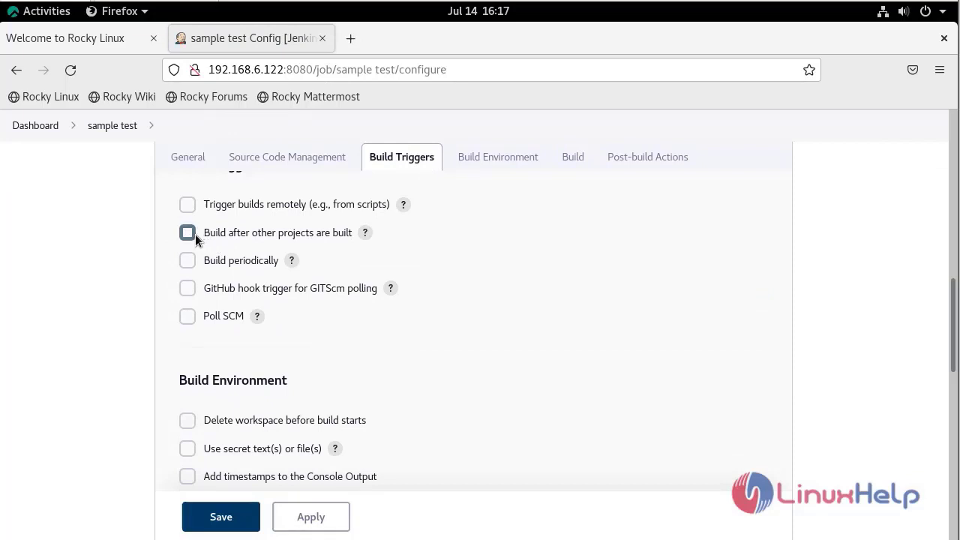
pyautogui.click(194, 234)
pyautogui.click(282, 291)
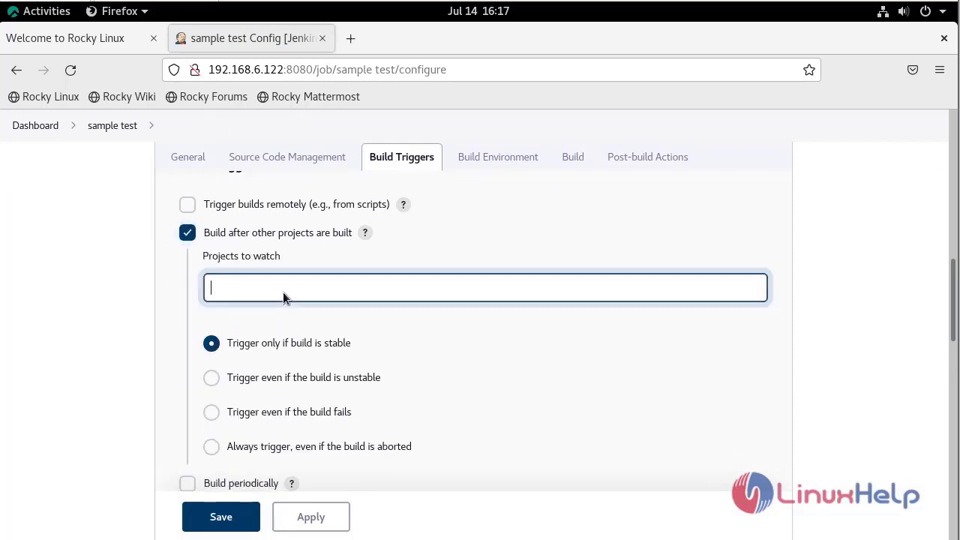
pyautogui.write('samp')
pyautogui.press('Down')
pyautogui.press('Down')
pyautogui.press('Return')
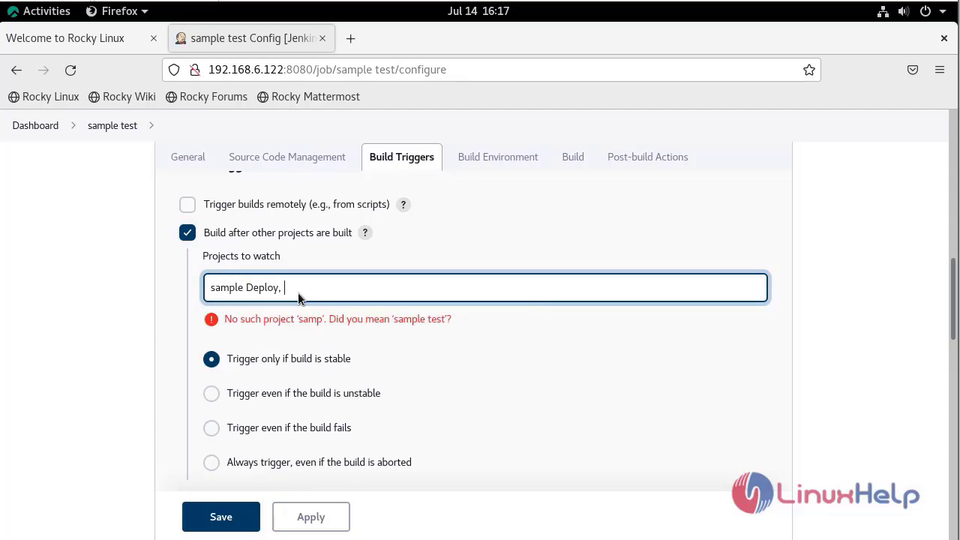
pyautogui.press('BackSpace')
pyautogui.press('BackSpace')
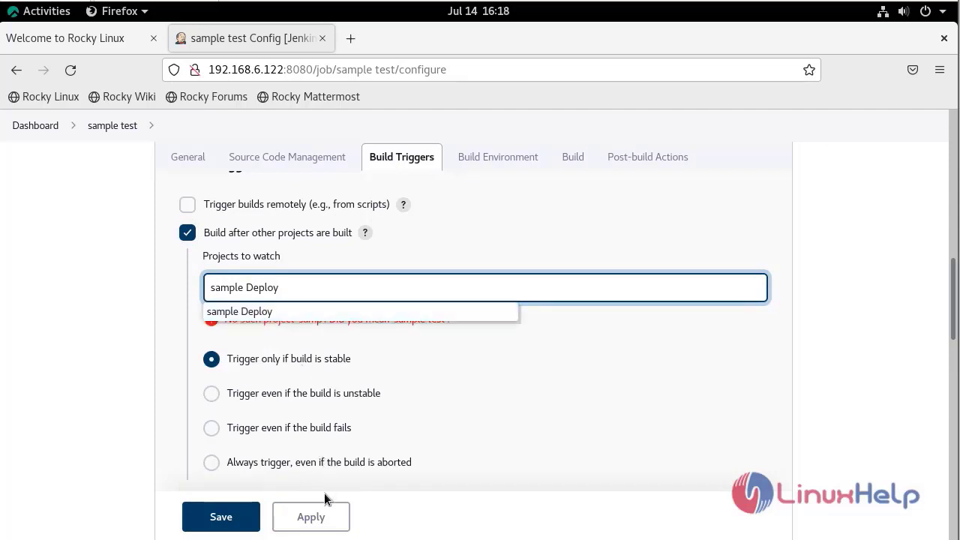
pyautogui.press('Down')
pyautogui.press('Return')
pyautogui.click(314, 523)
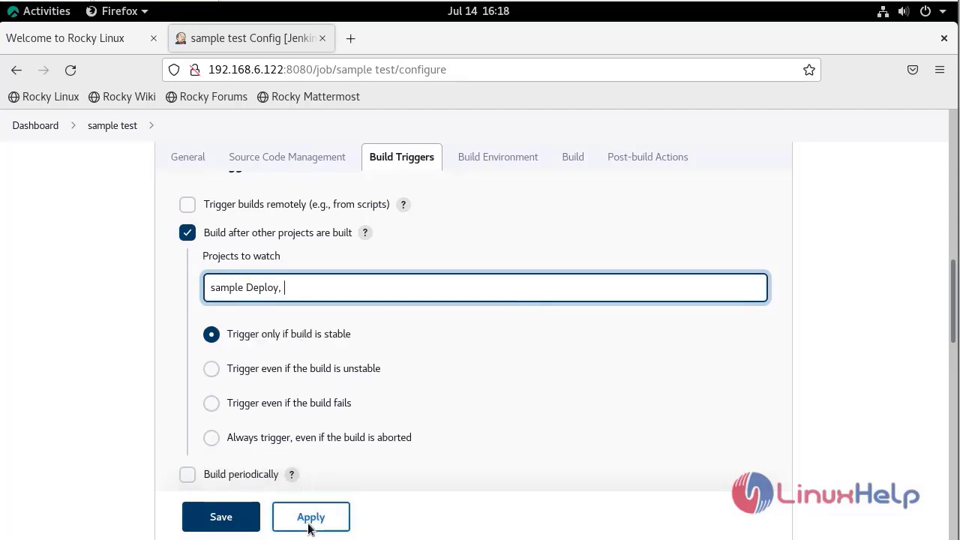
pyautogui.click(223, 519)
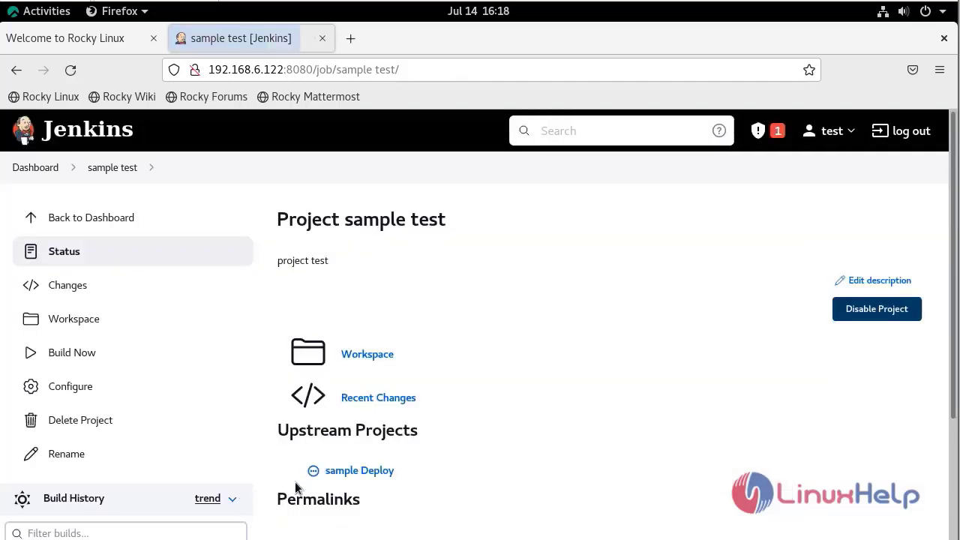
pyautogui.click(29, 169)
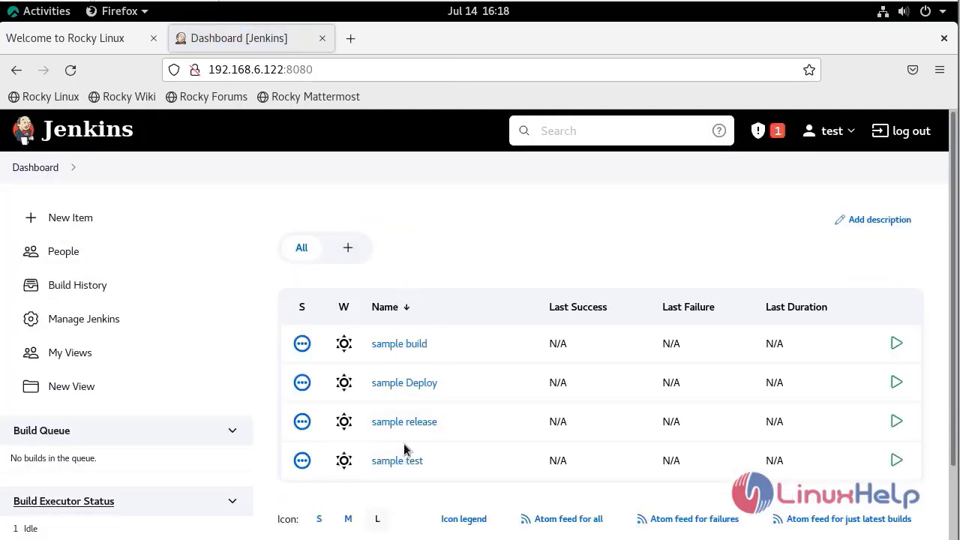
# Open the sample release job's configuration page.
pyautogui.click(447, 424)
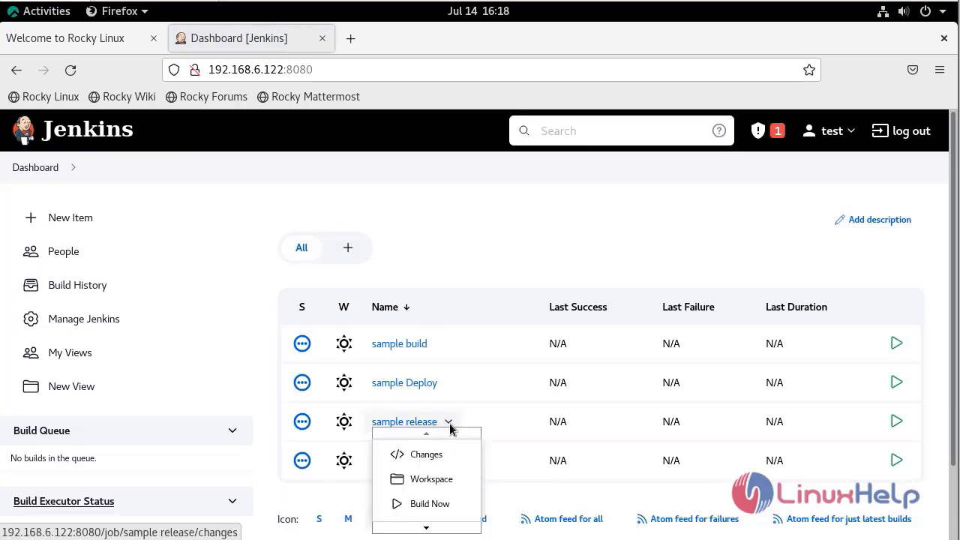
pyautogui.scroll(-2, 439, 498)
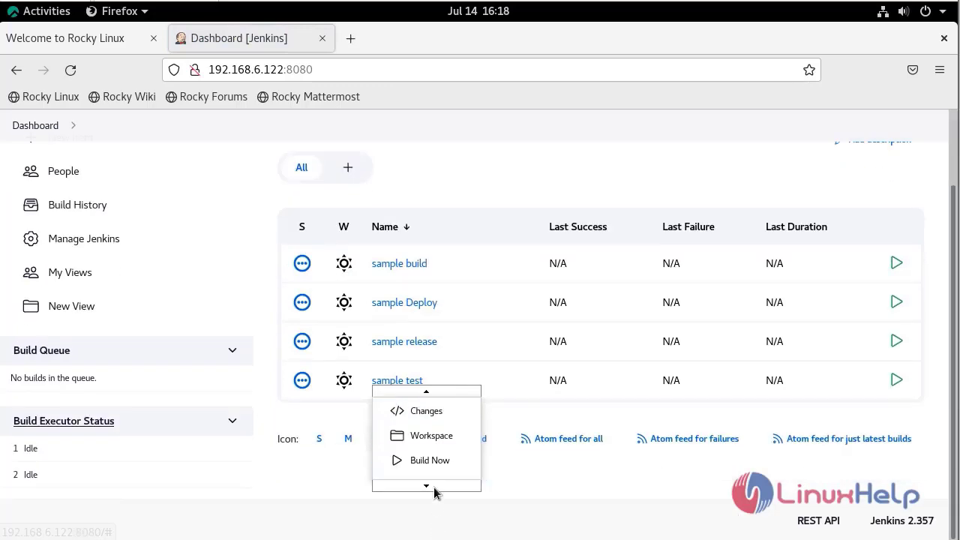
pyautogui.click(430, 468)
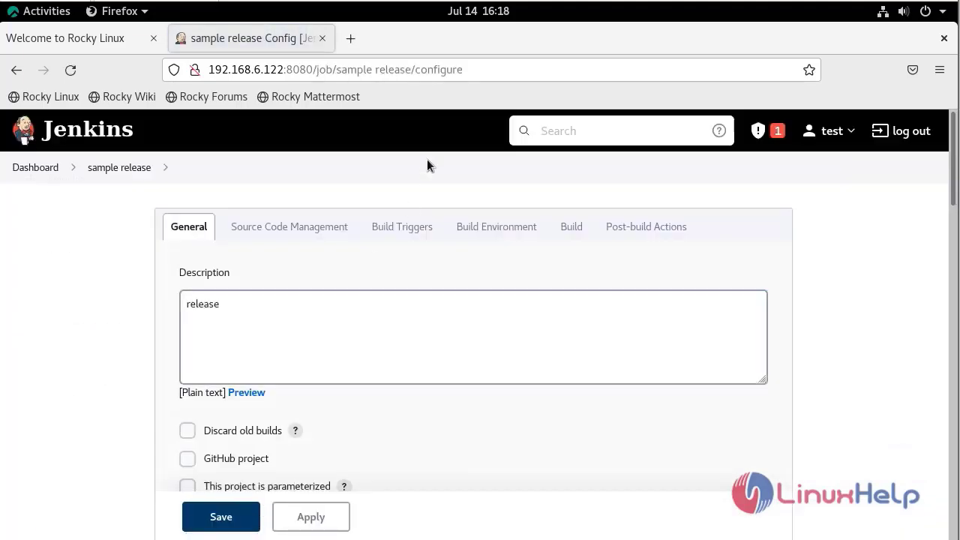
# Make sample release build after sample test, then apply and save.
pyautogui.click(418, 237)
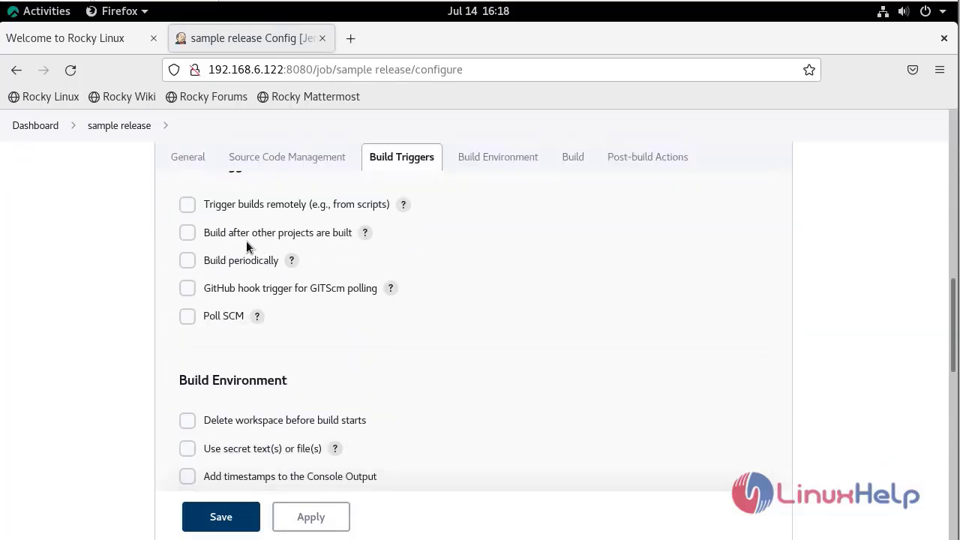
pyautogui.click(243, 235)
pyautogui.click(284, 288)
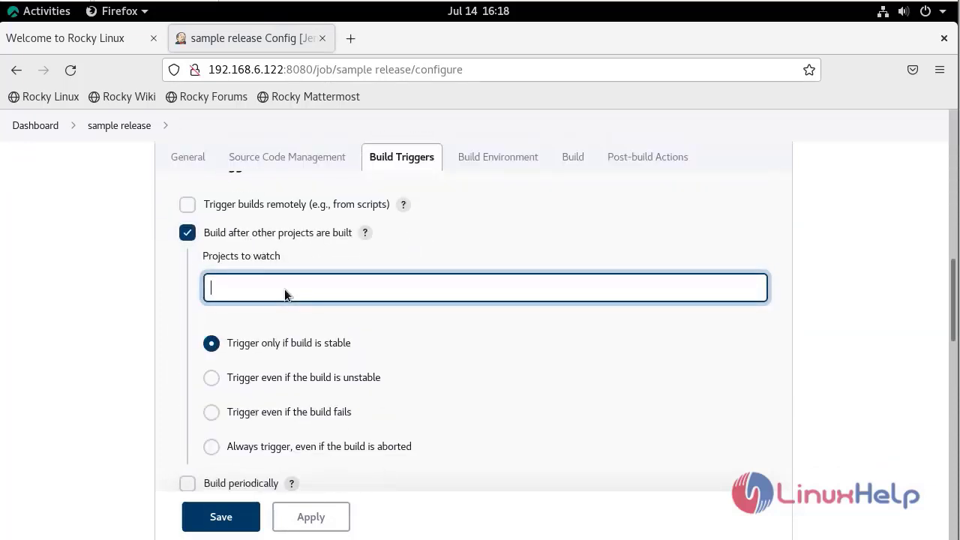
pyautogui.write('sampl')
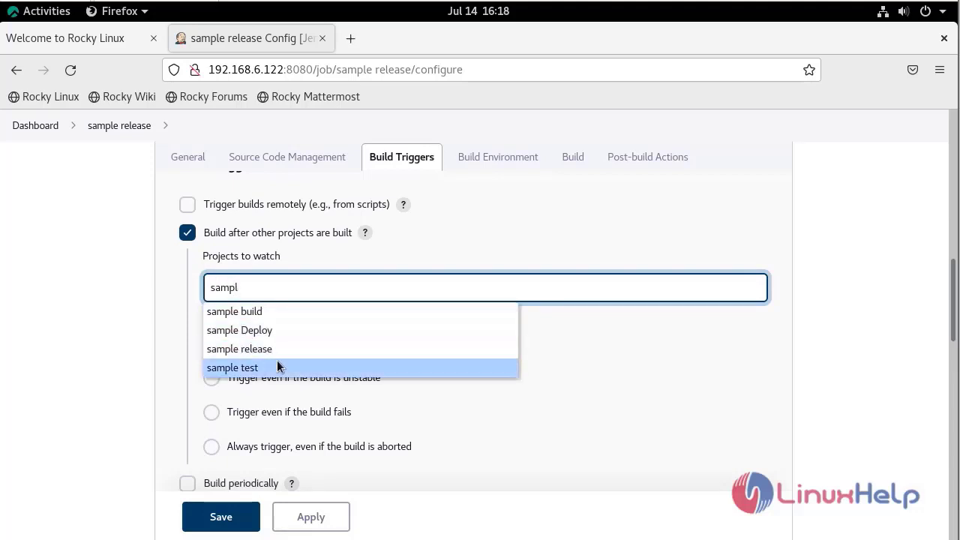
pyautogui.click(278, 367)
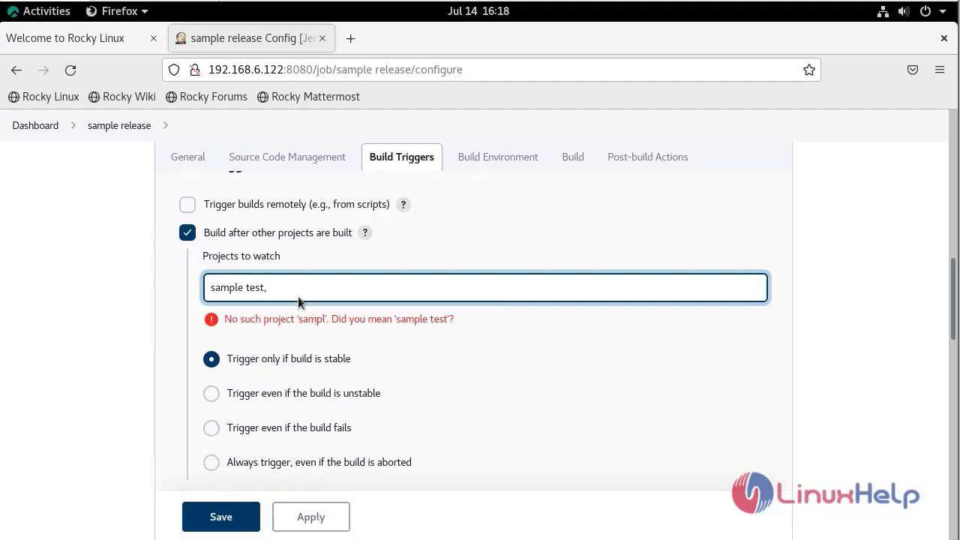
pyautogui.press('BackSpace')
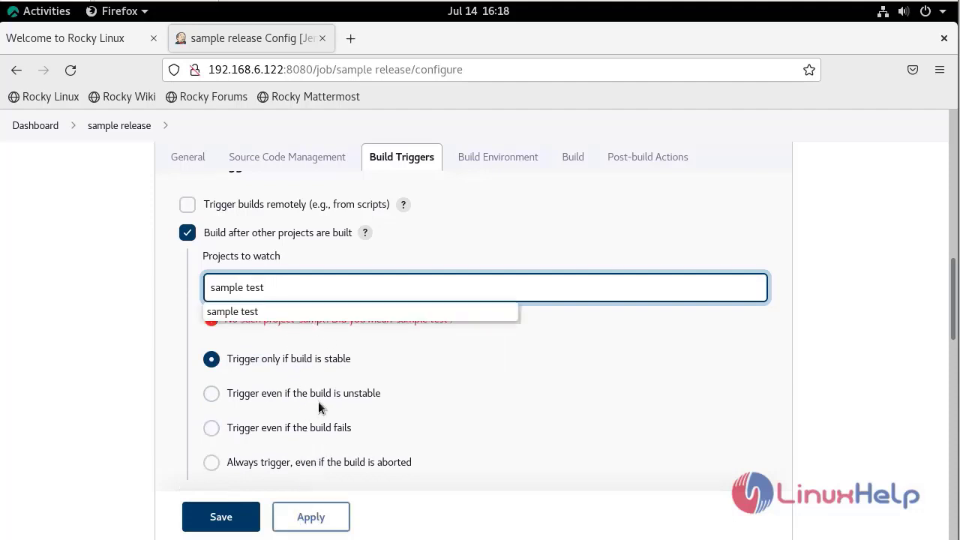
pyautogui.click(322, 311)
pyautogui.click(315, 517)
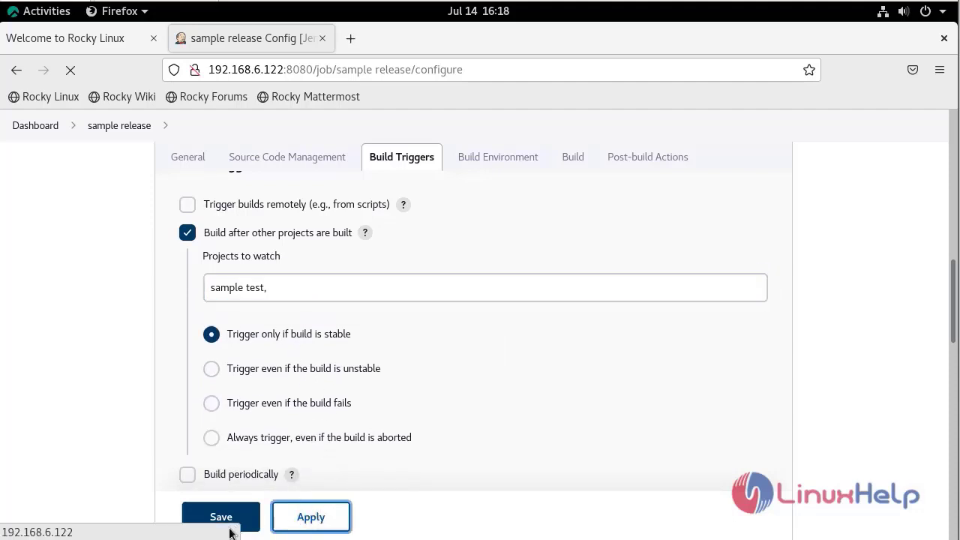
pyautogui.click(227, 523)
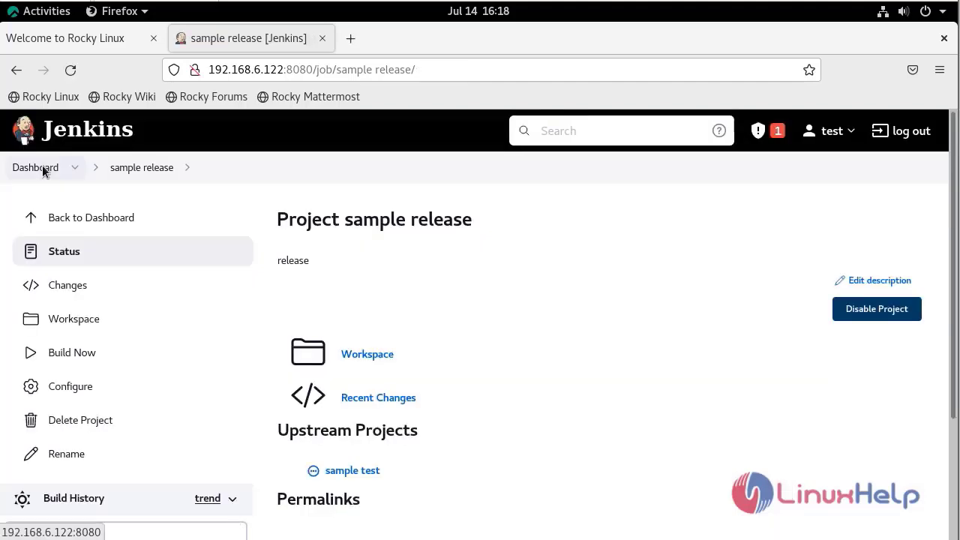
pyautogui.click(42, 169)
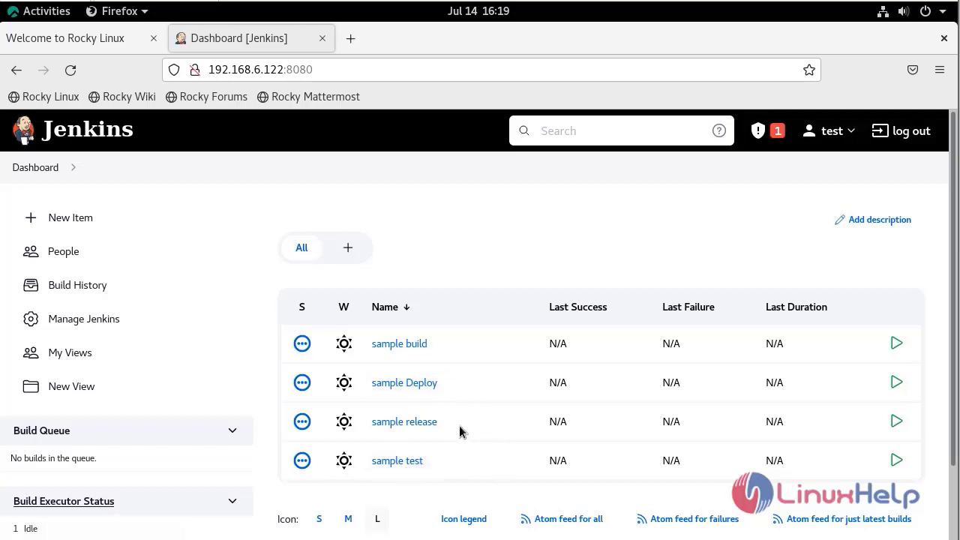
# Open sample build, Deploy, test and release in separate browser tabs, ending on sample build.
pyautogui.rightClick(387, 349)
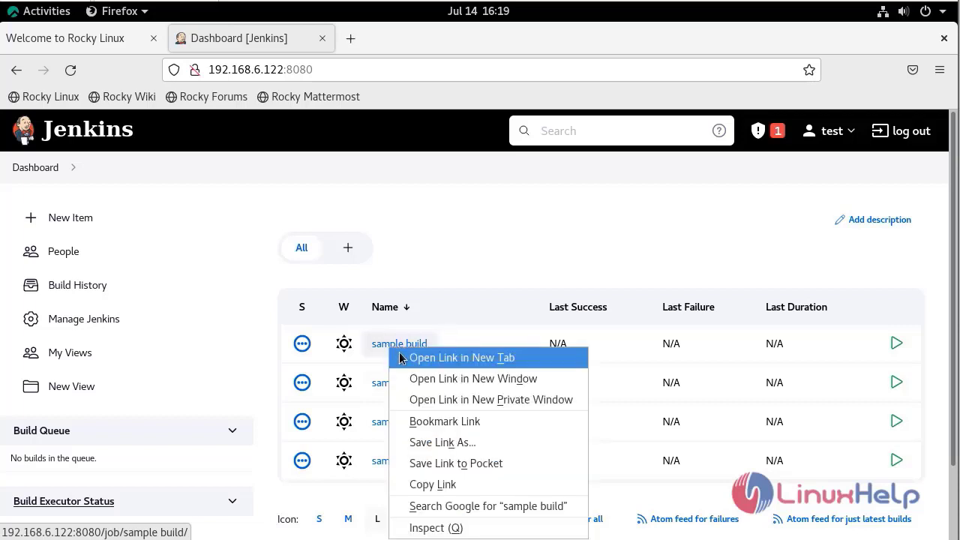
pyautogui.click(400, 358)
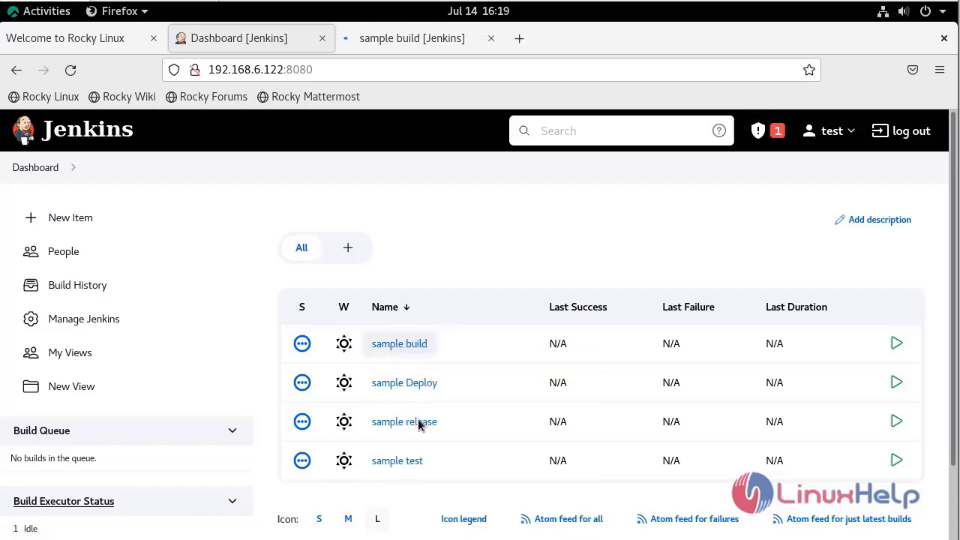
pyautogui.rightClick(414, 390)
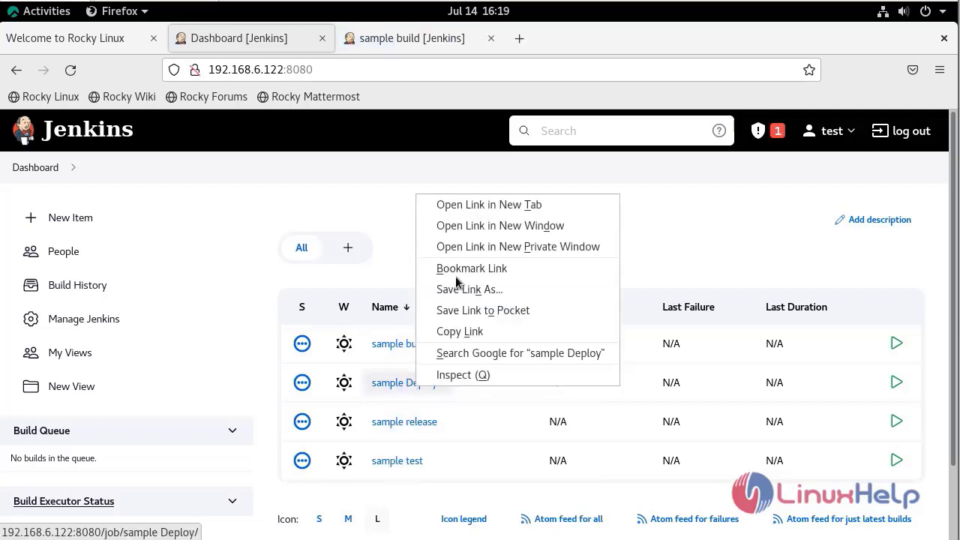
pyautogui.click(464, 210)
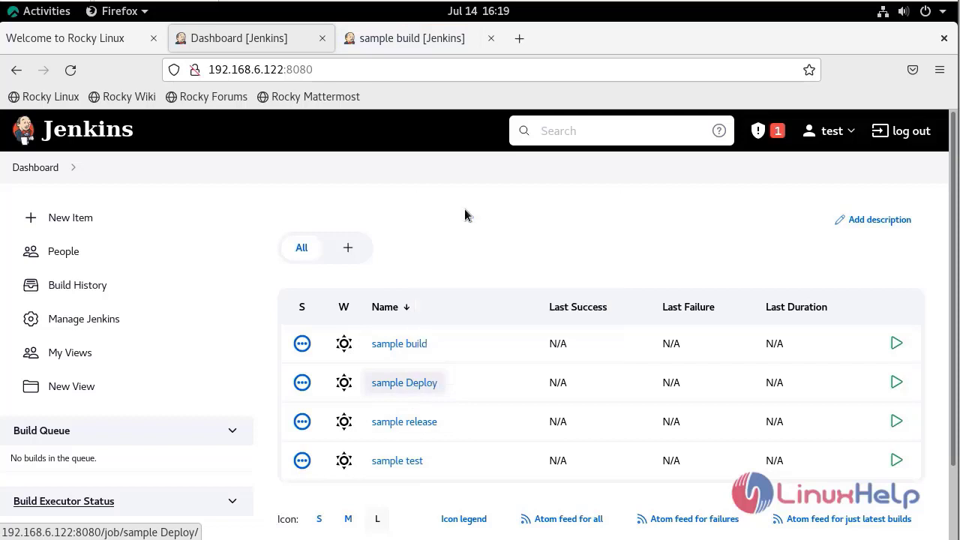
pyautogui.rightClick(392, 459)
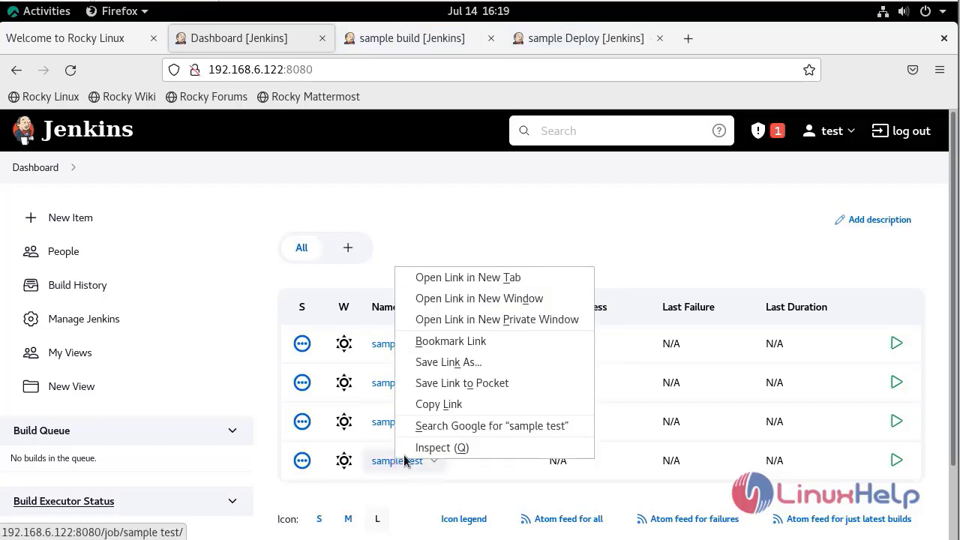
pyautogui.click(498, 278)
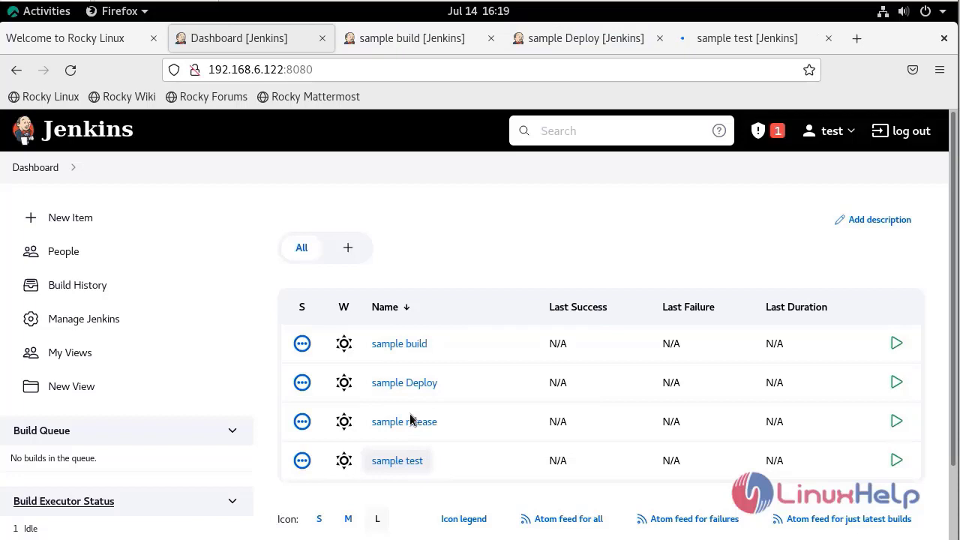
pyautogui.rightClick(409, 422)
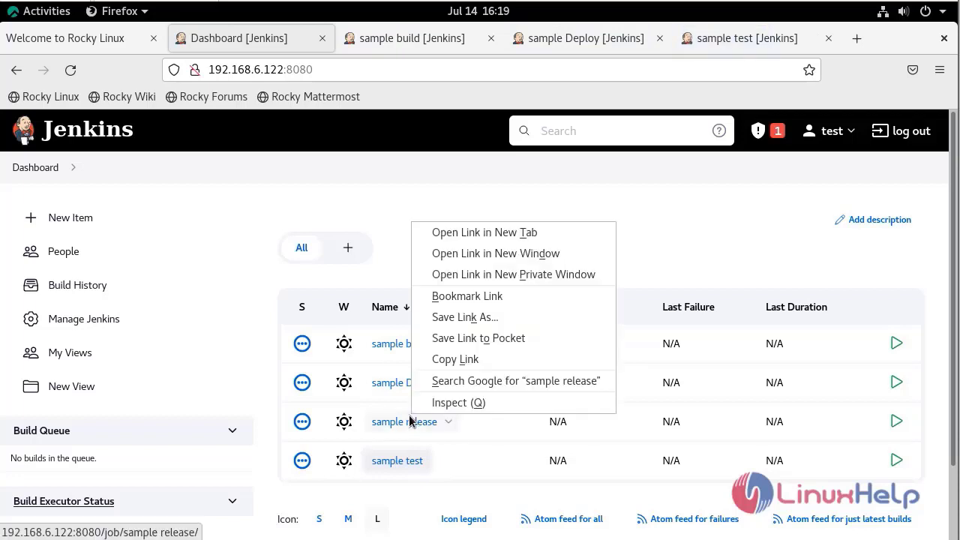
pyautogui.click(503, 238)
pyautogui.click(357, 38)
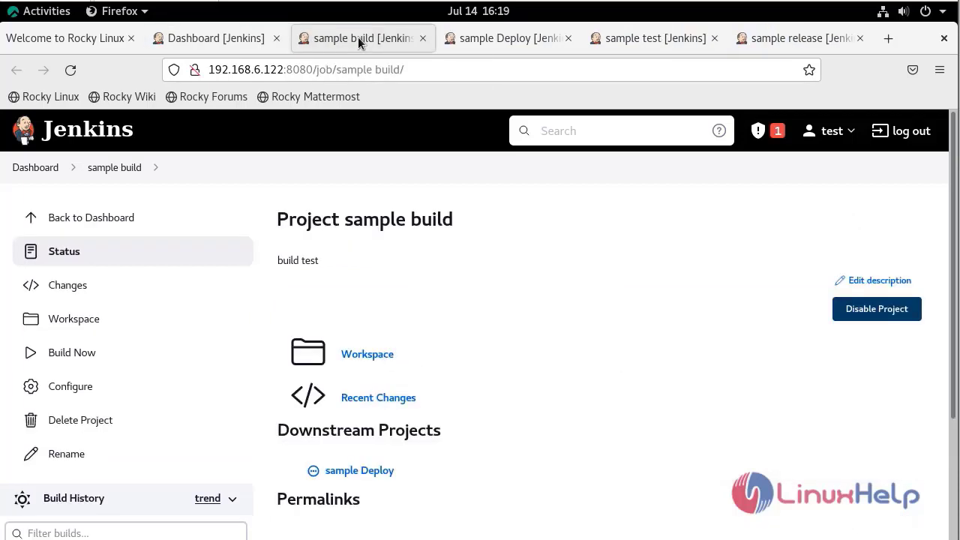
# Run Build Now on sample build and check the build history on sample build and sample Deploy.
pyautogui.click(82, 358)
pyautogui.scroll(-3, 253, 411)
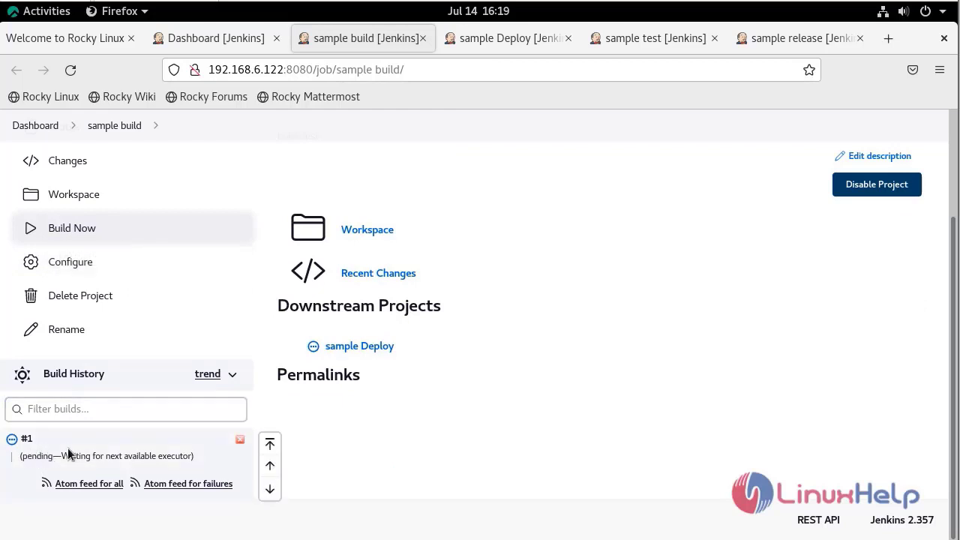
pyautogui.click(520, 43)
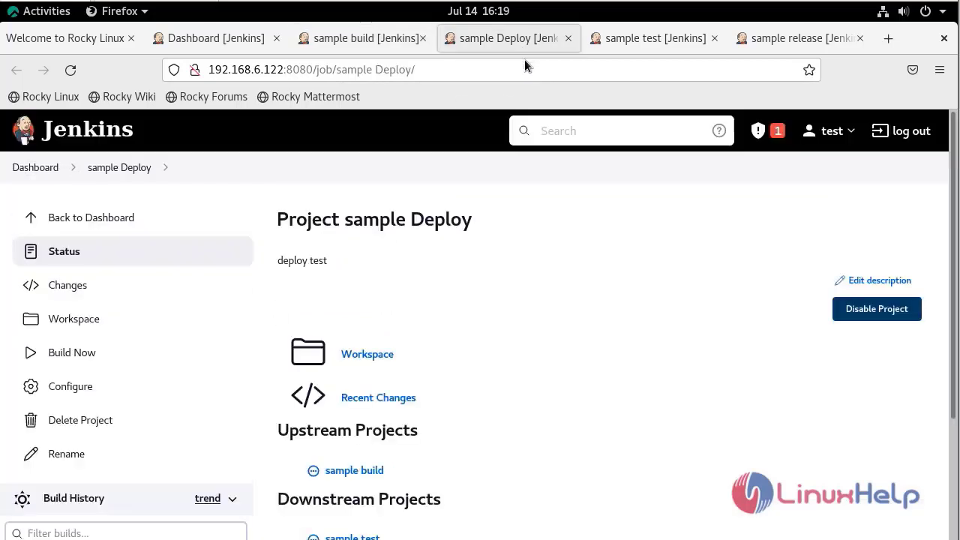
pyautogui.scroll(-3, 203, 328)
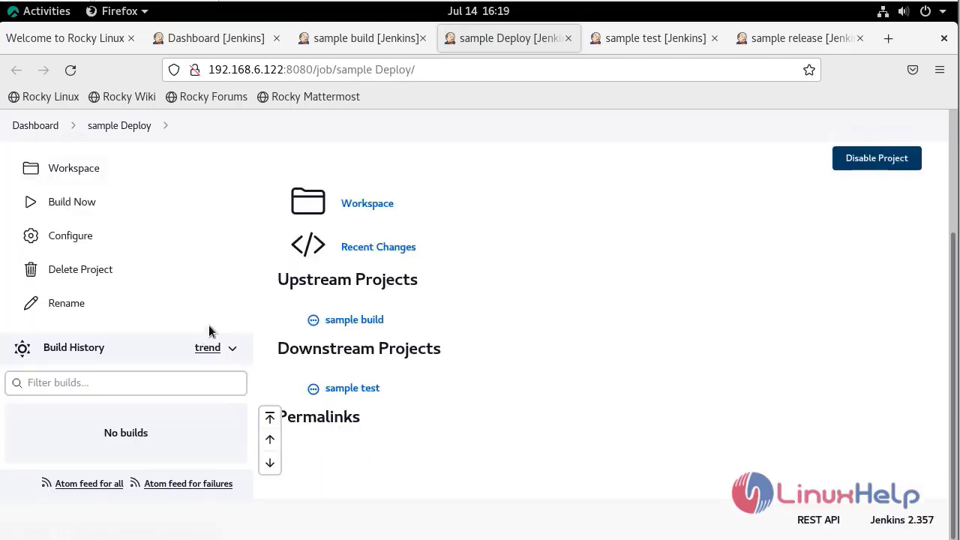
pyautogui.click(342, 45)
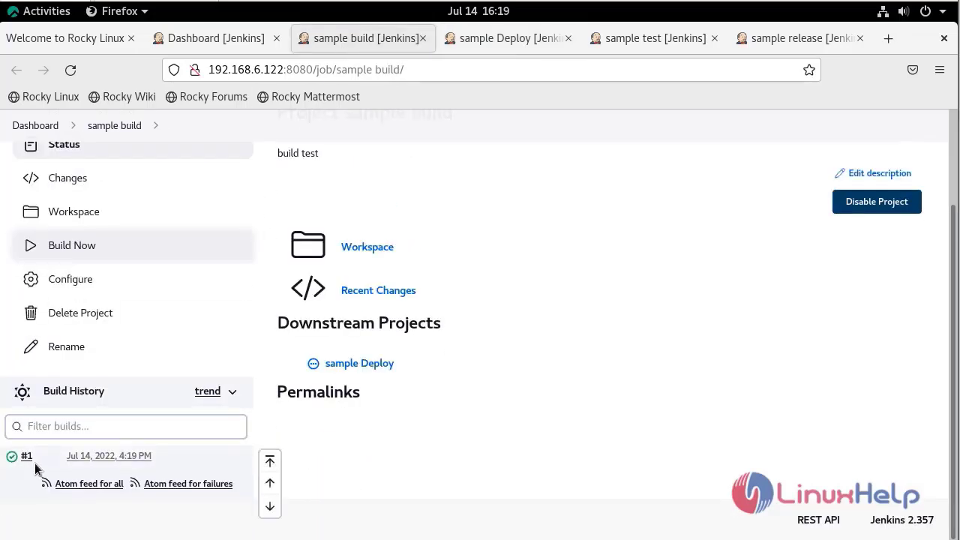
pyautogui.click(500, 37)
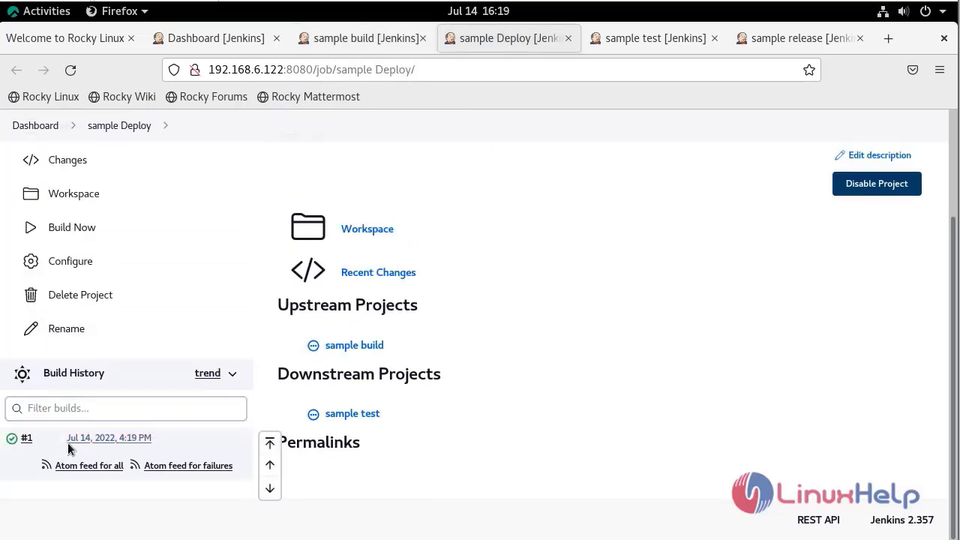
# Confirm build #1 on sample test and sample release, then return to sample build.
pyautogui.click(661, 41)
pyautogui.scroll(-4, 411, 311)
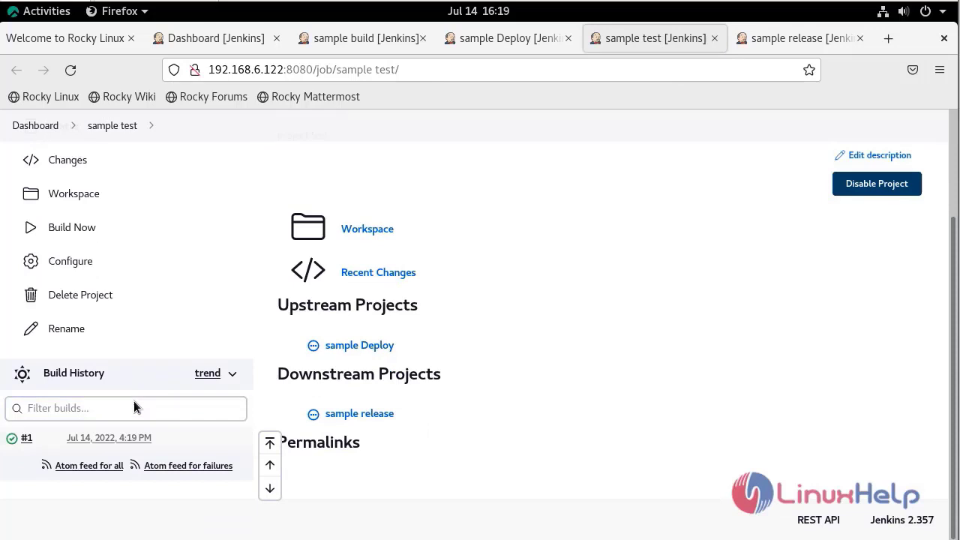
pyautogui.click(810, 38)
pyautogui.scroll(-3, 315, 377)
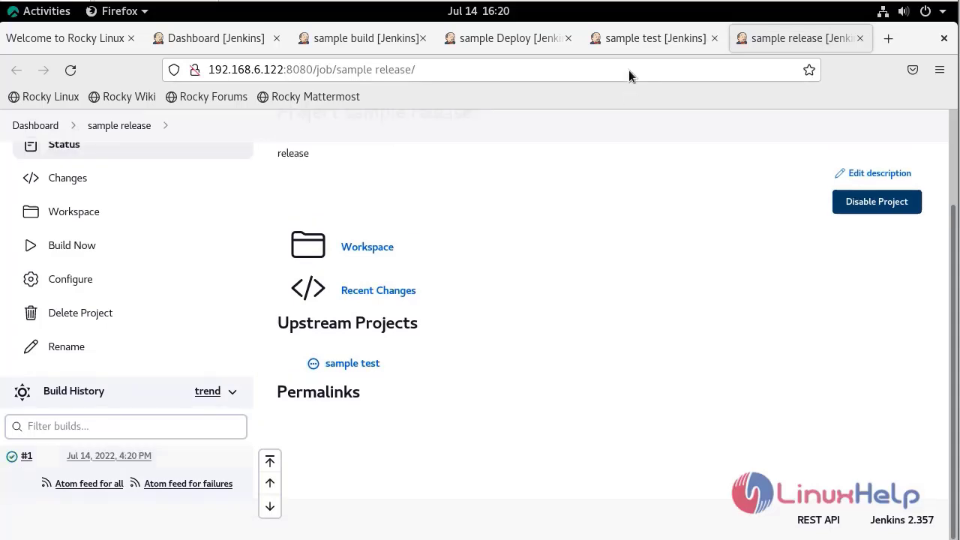
pyautogui.click(353, 39)
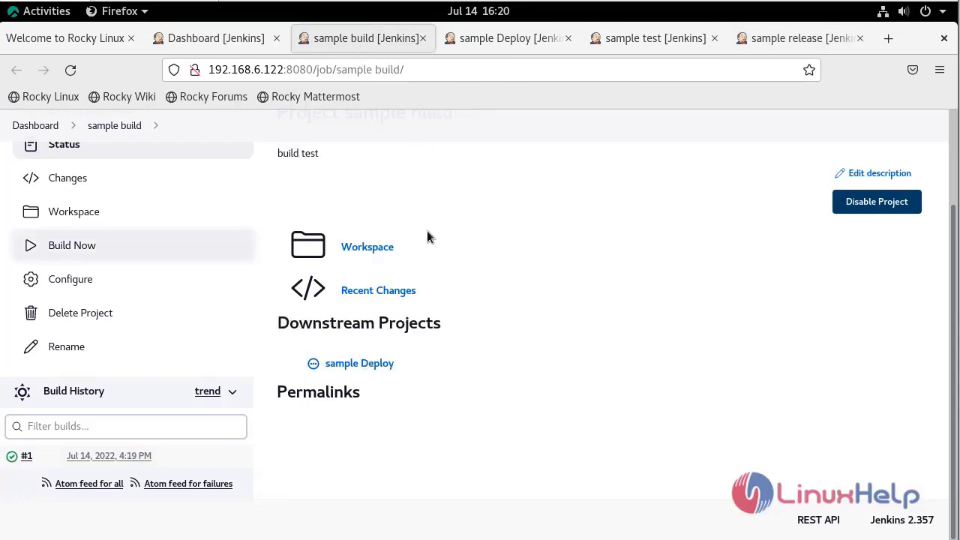
# Open sample build #1's console output and highlight its Finished: SUCCESS result.
pyautogui.click(43, 459)
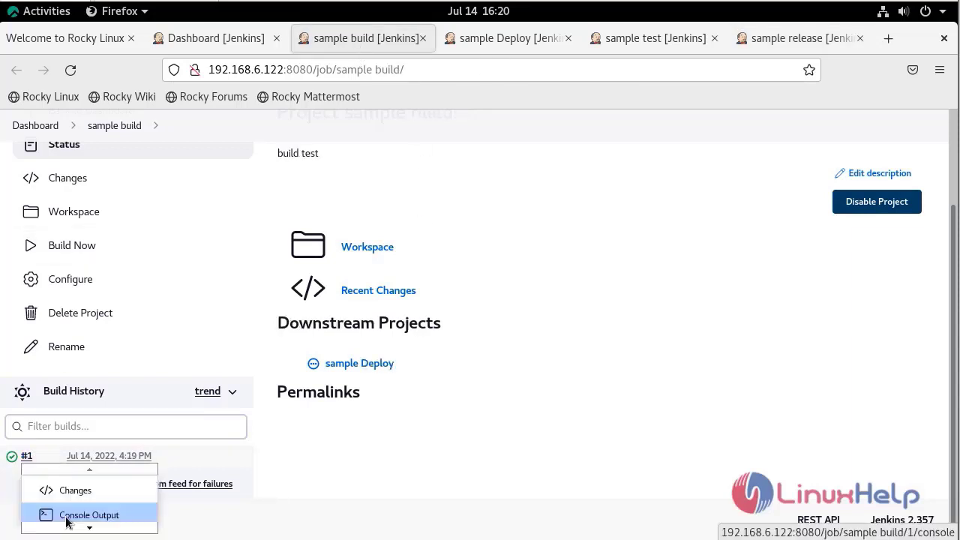
pyautogui.click(67, 518)
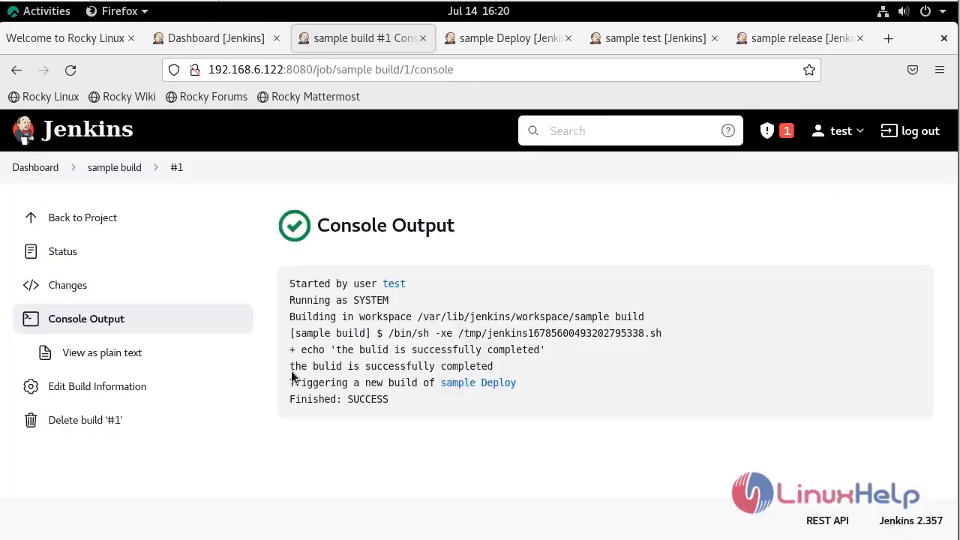
pyautogui.moveTo(292, 371); pyautogui.dragTo(445, 367)
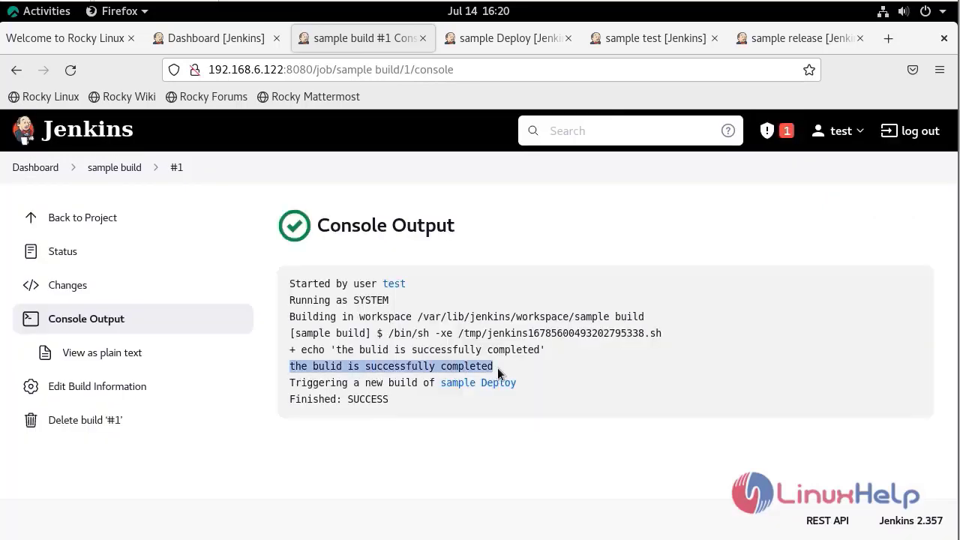
pyautogui.moveTo(389, 399); pyautogui.dragTo(307, 398)
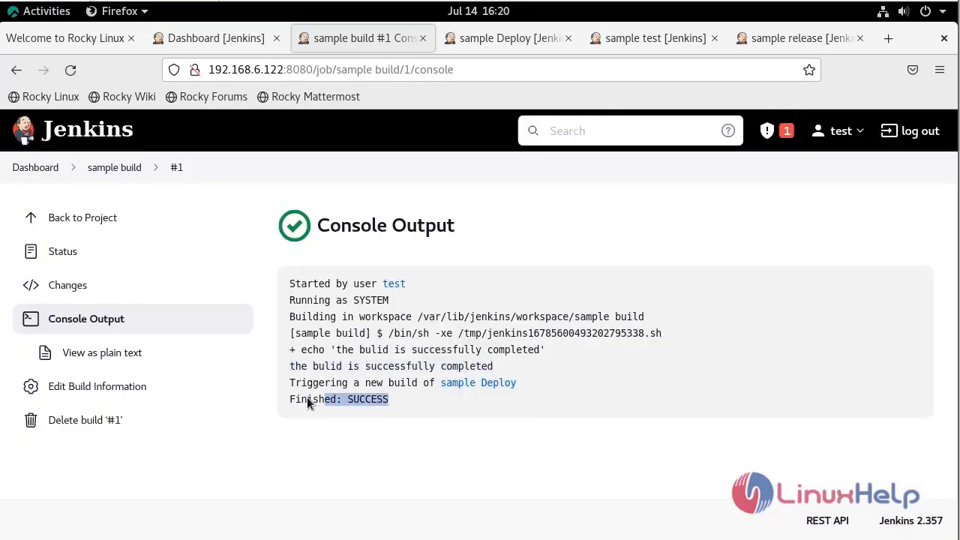
pyautogui.click(324, 389)
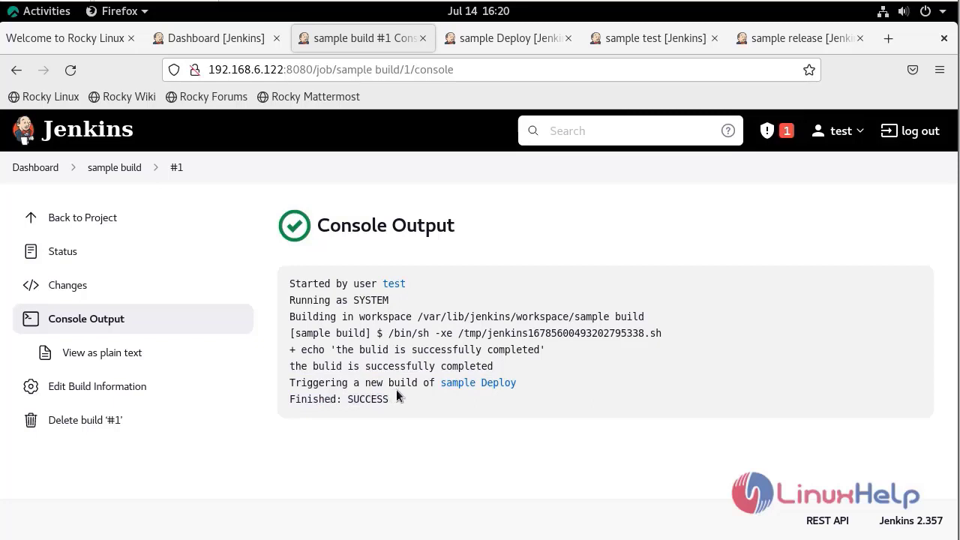
pyautogui.moveTo(468, 390)
# Open sample Deploy #1's console output and check the sample test trigger and SUCCESS lines.
pyautogui.click(496, 37)
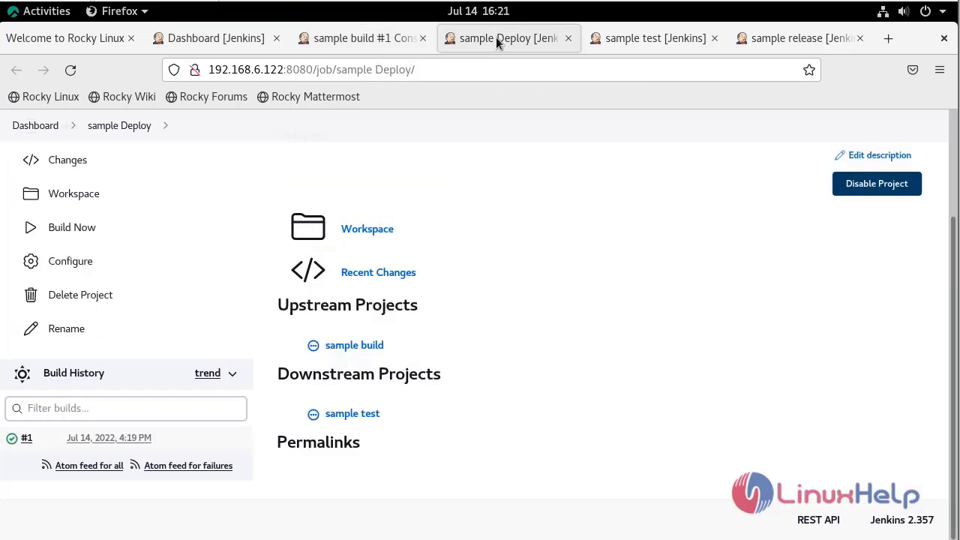
pyautogui.click(43, 439)
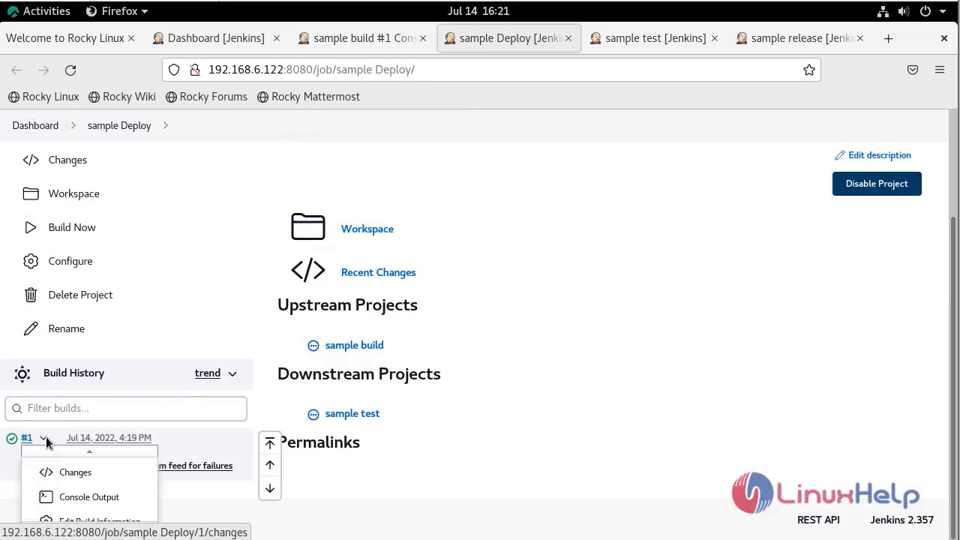
pyautogui.click(72, 499)
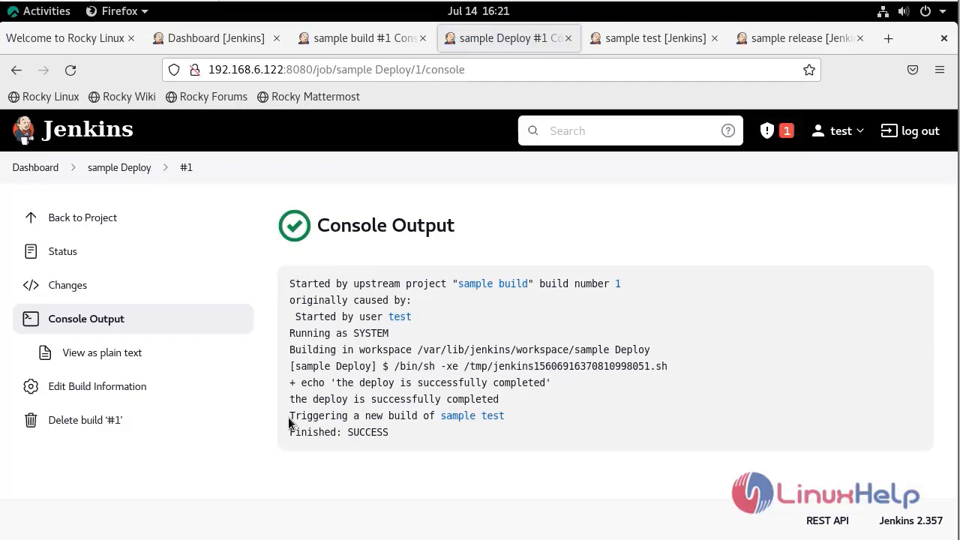
pyautogui.moveTo(291, 422); pyautogui.dragTo(418, 420)
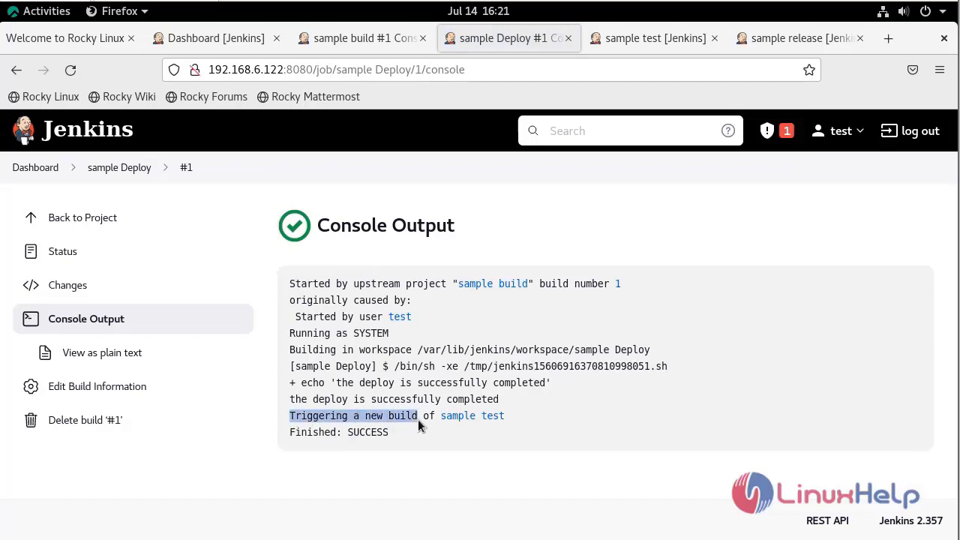
pyautogui.click(425, 419)
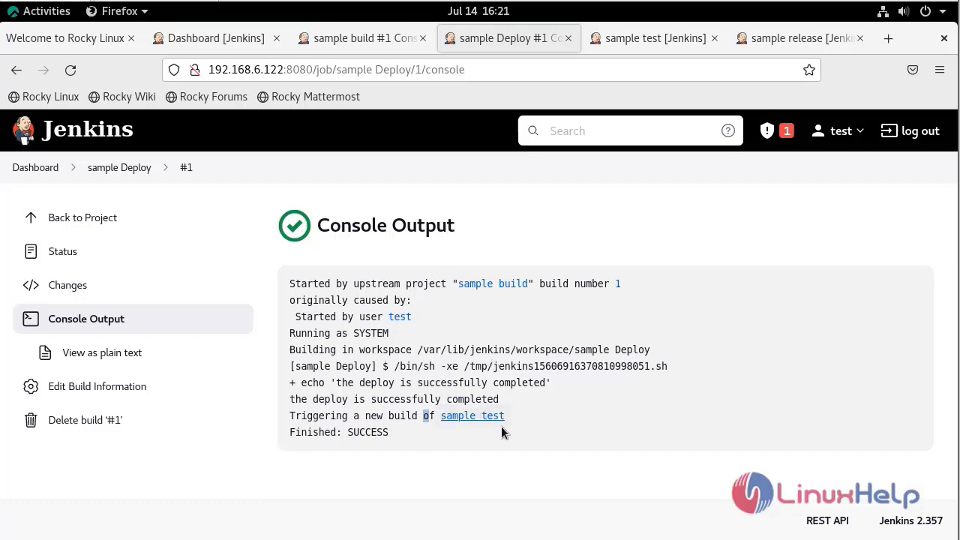
pyautogui.click(585, 414)
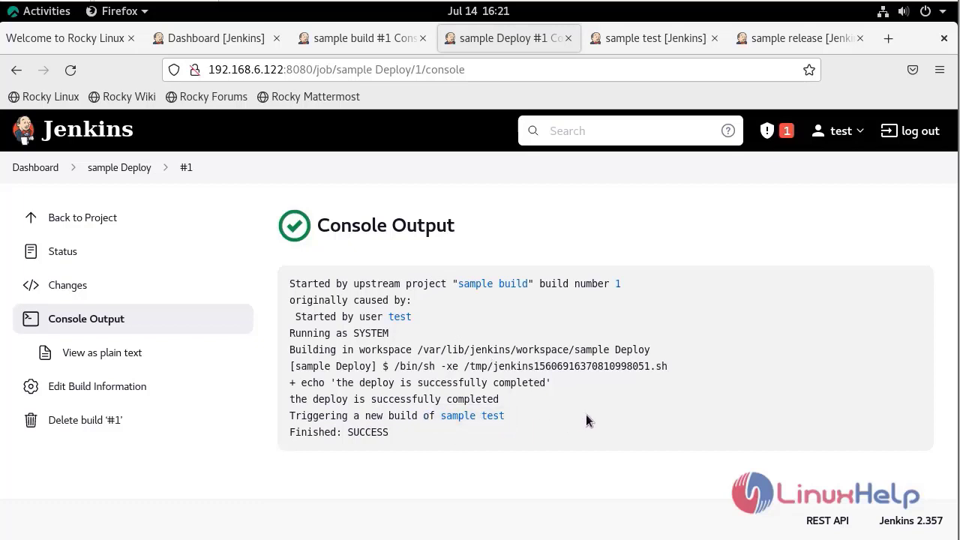
pyautogui.click(393, 438)
pyautogui.click(612, 43)
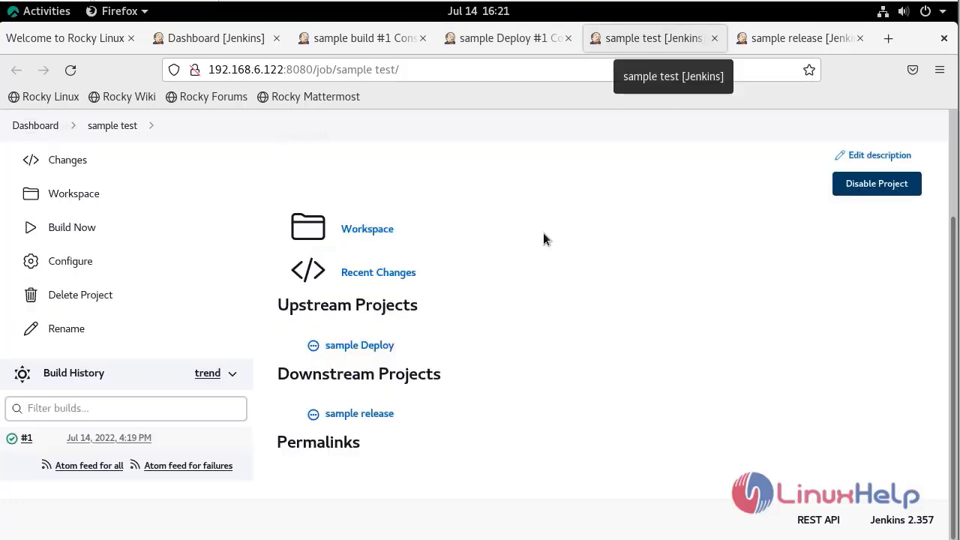
# Open sample test #1's console output and highlight its Finished: SUCCESS line.
pyautogui.click(40, 444)
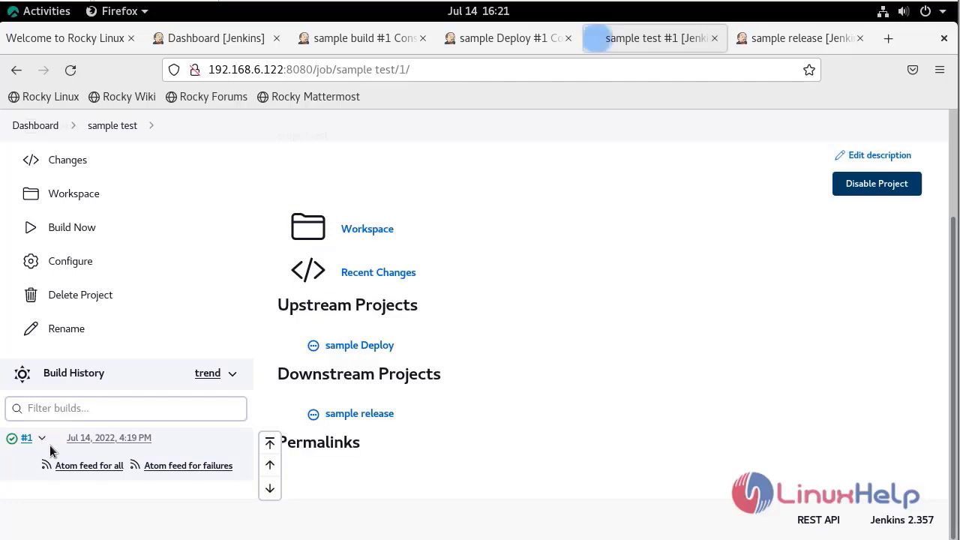
pyautogui.click(79, 327)
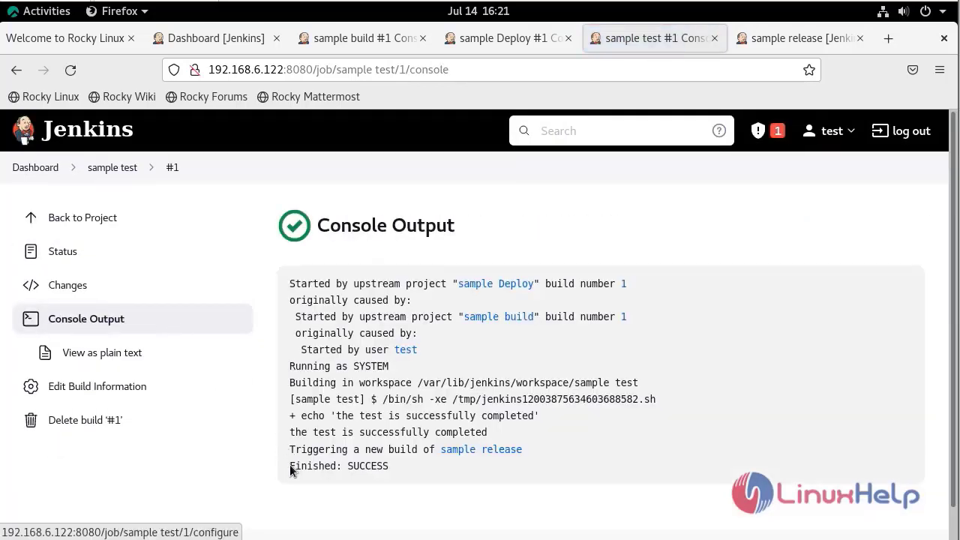
pyautogui.moveTo(285, 468); pyautogui.dragTo(393, 472)
pyautogui.click(394, 474)
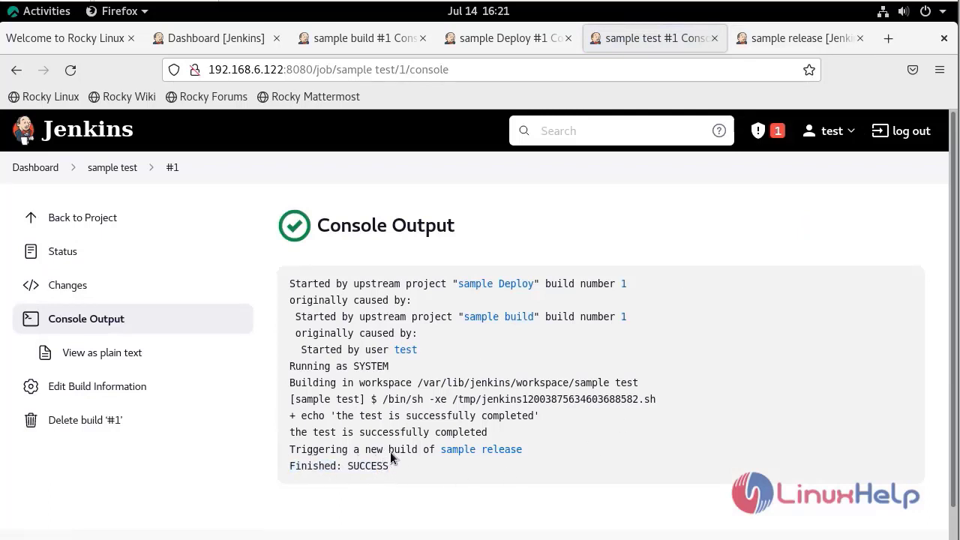
# Open sample release #1's console output and highlight the 'sucessfully released' and SUCCESS lines.
pyautogui.click(750, 39)
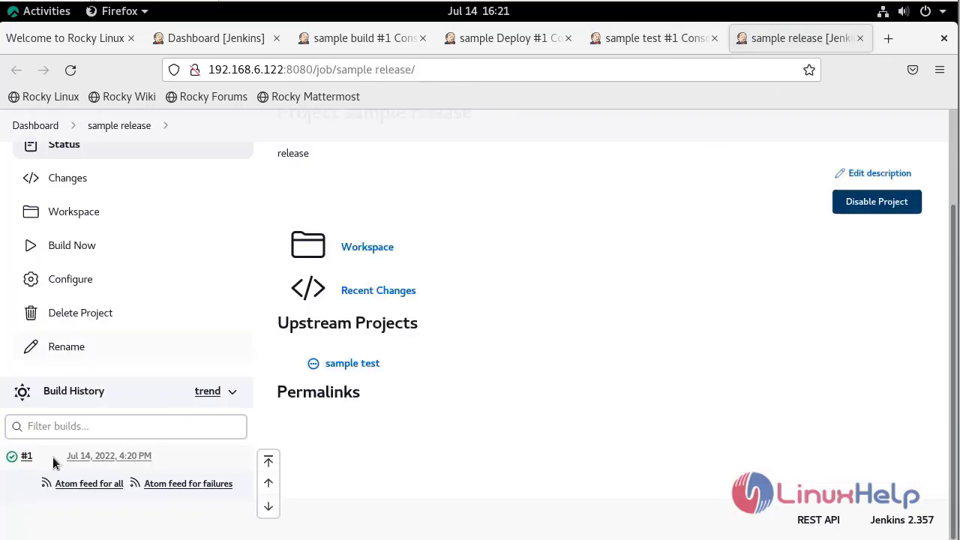
pyautogui.click(26, 459)
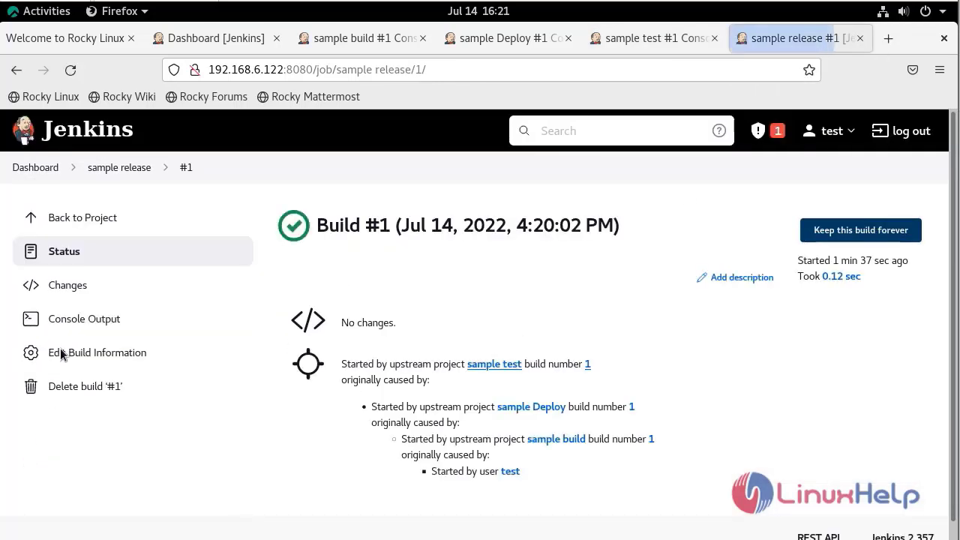
pyautogui.click(67, 322)
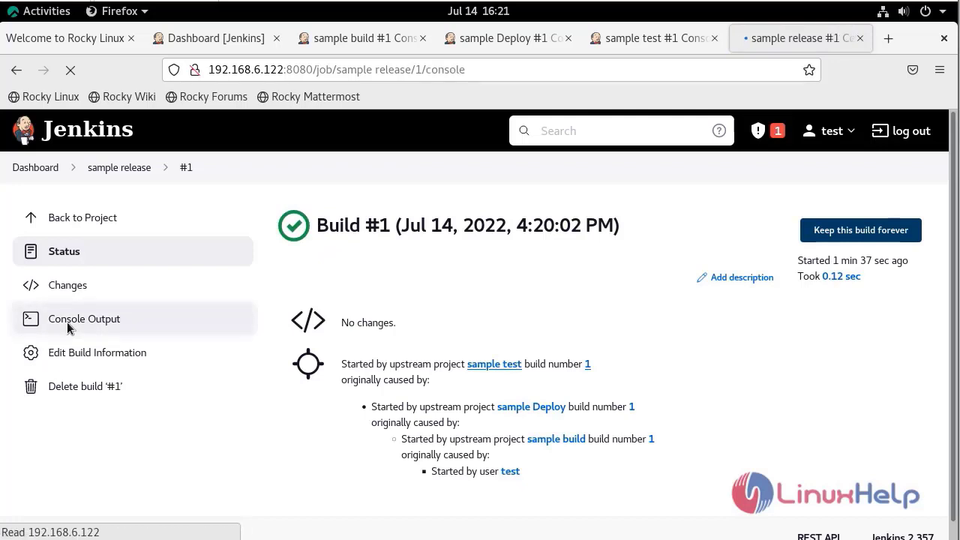
pyautogui.moveTo(278, 482); pyautogui.dragTo(401, 484)
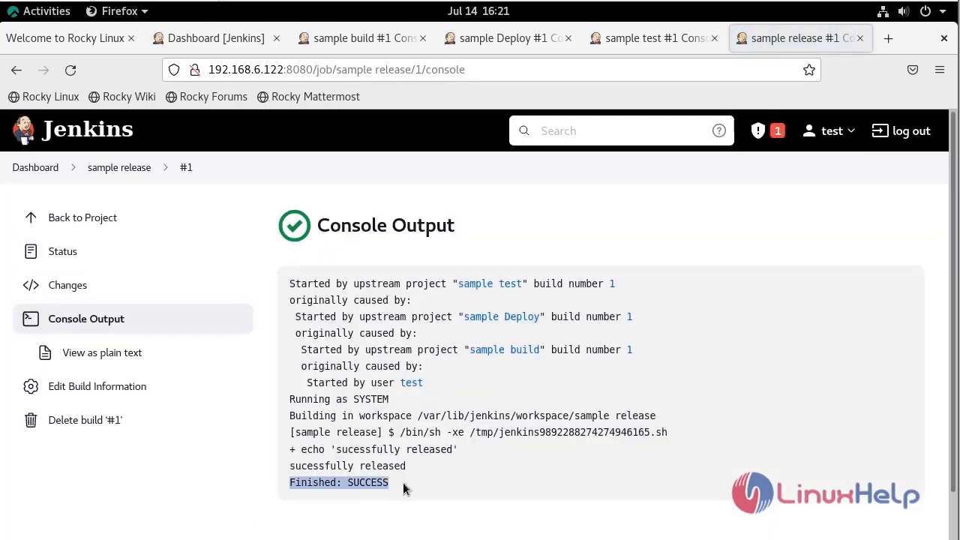
pyautogui.click(306, 481)
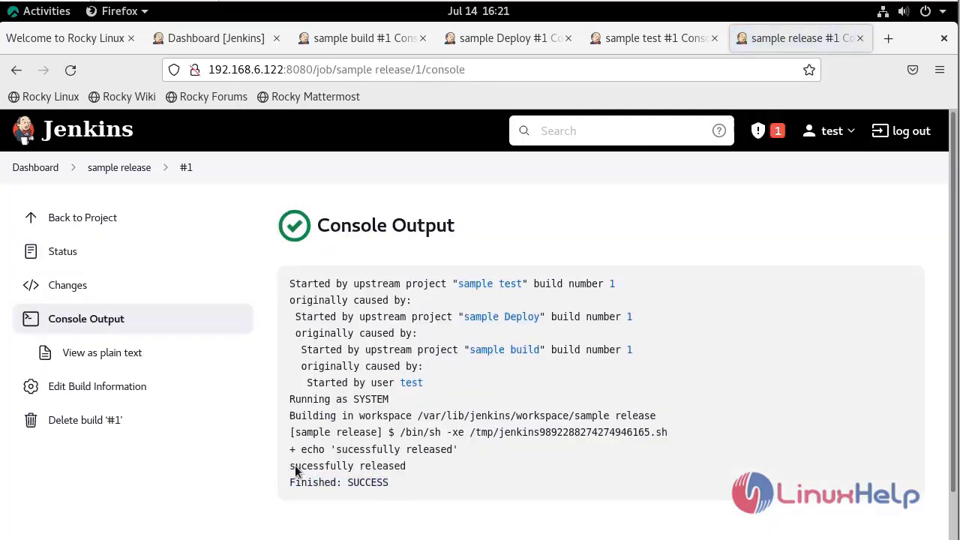
pyautogui.tripleClick(377, 468)
pyautogui.click(408, 470)
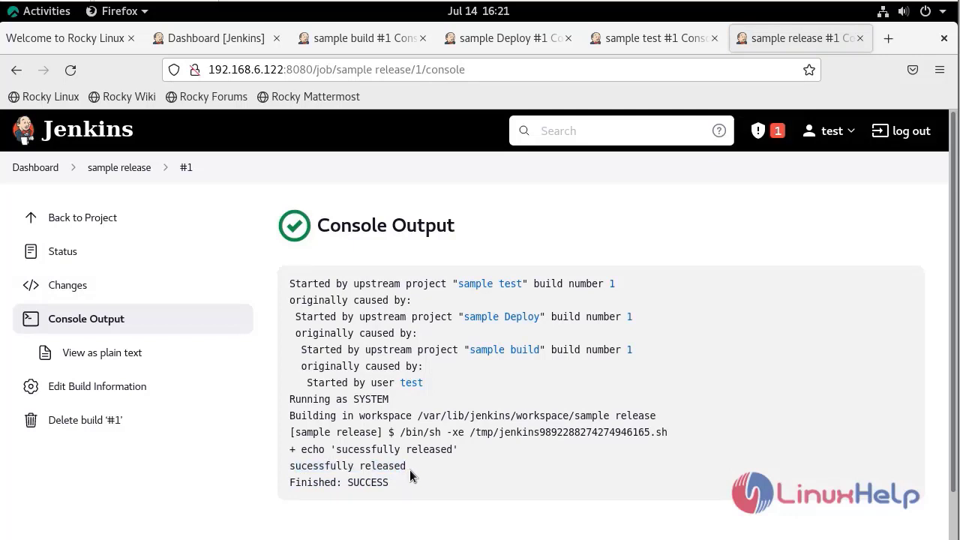